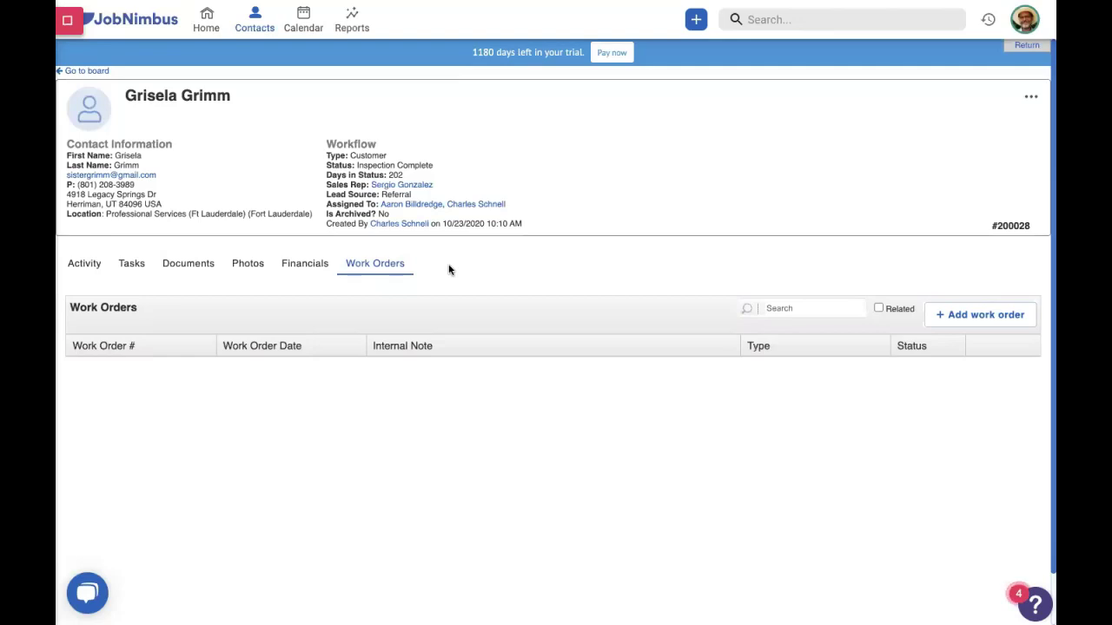
# Step: Add a new work order for this contact and base it on the existing estimate
pyautogui.click(946, 318)
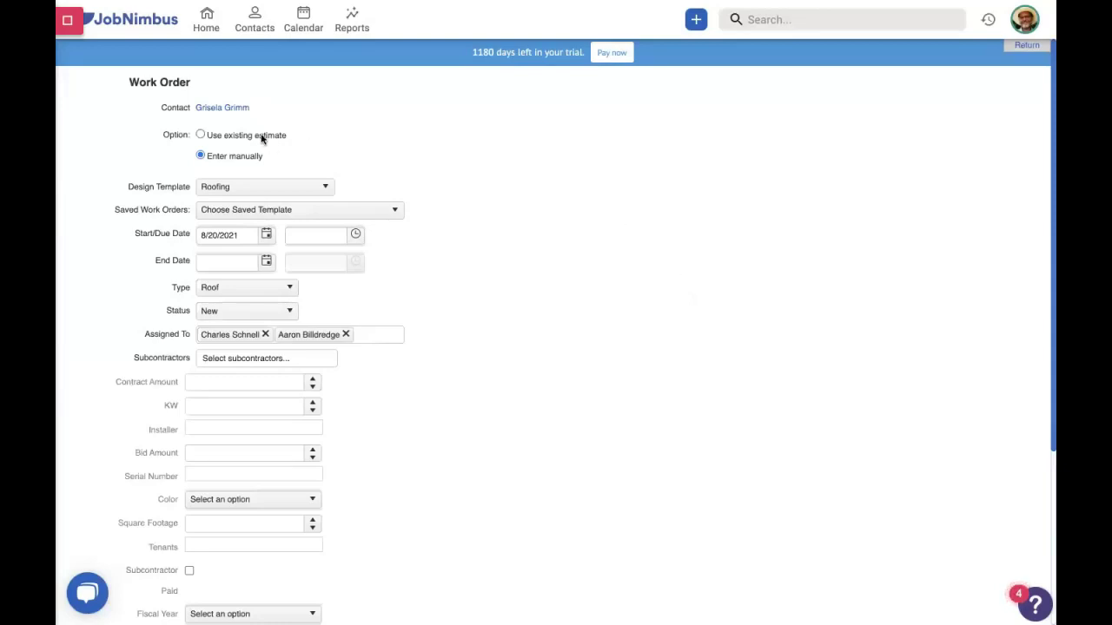
pyautogui.click(224, 136)
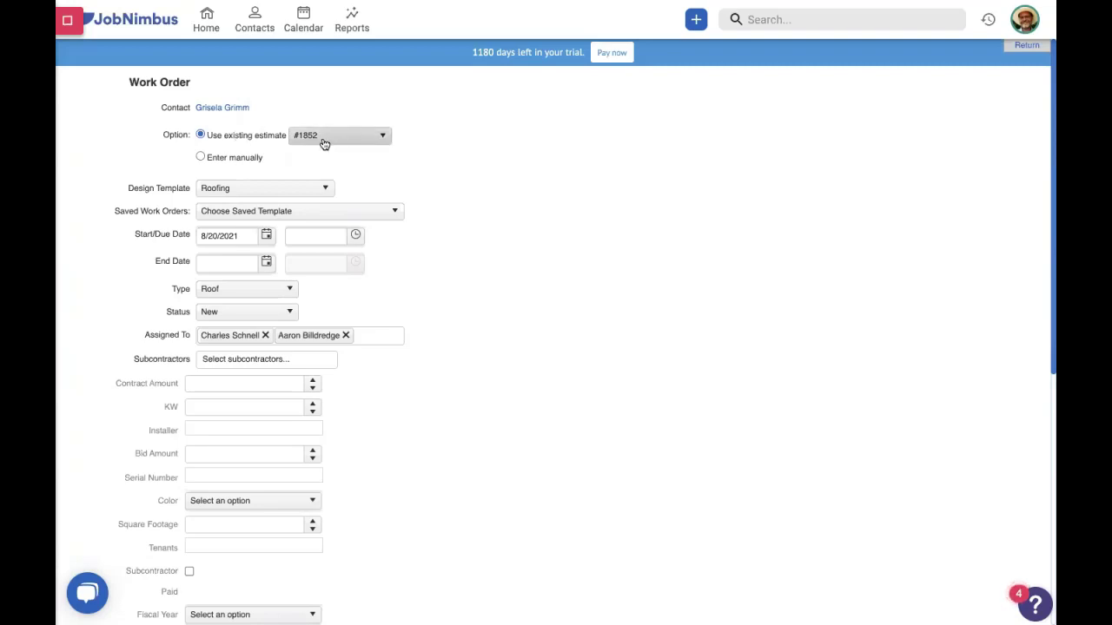
# Step: Assign the individual subcontractor listed directly above Decker & Decker, Inc. to the work order
pyautogui.scroll(-1, 474, 247)
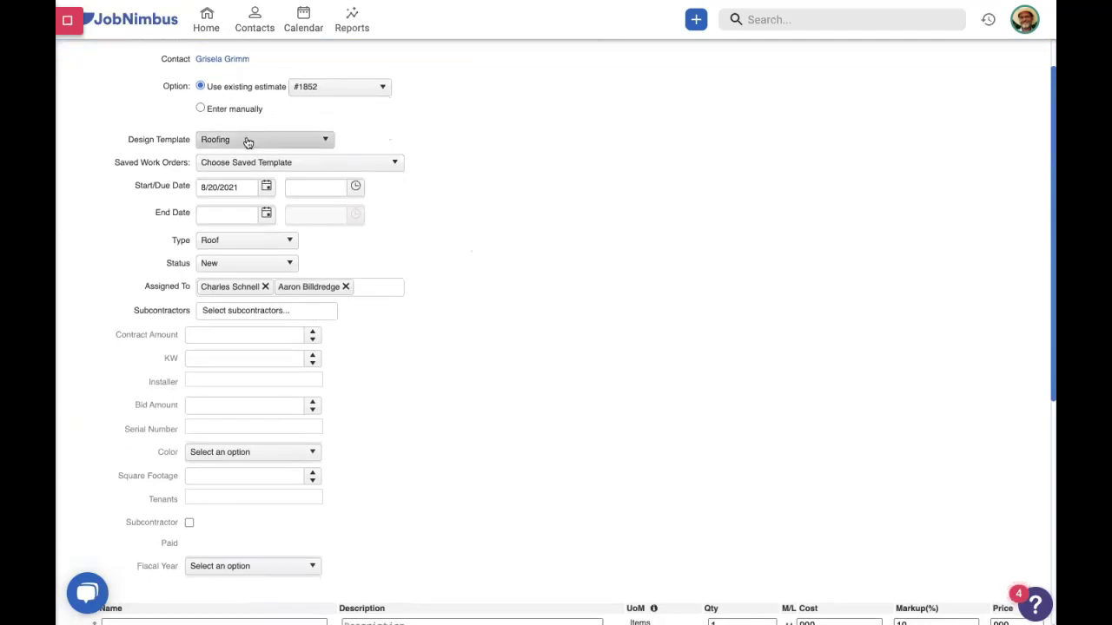
pyautogui.scroll(-1, 463, 221)
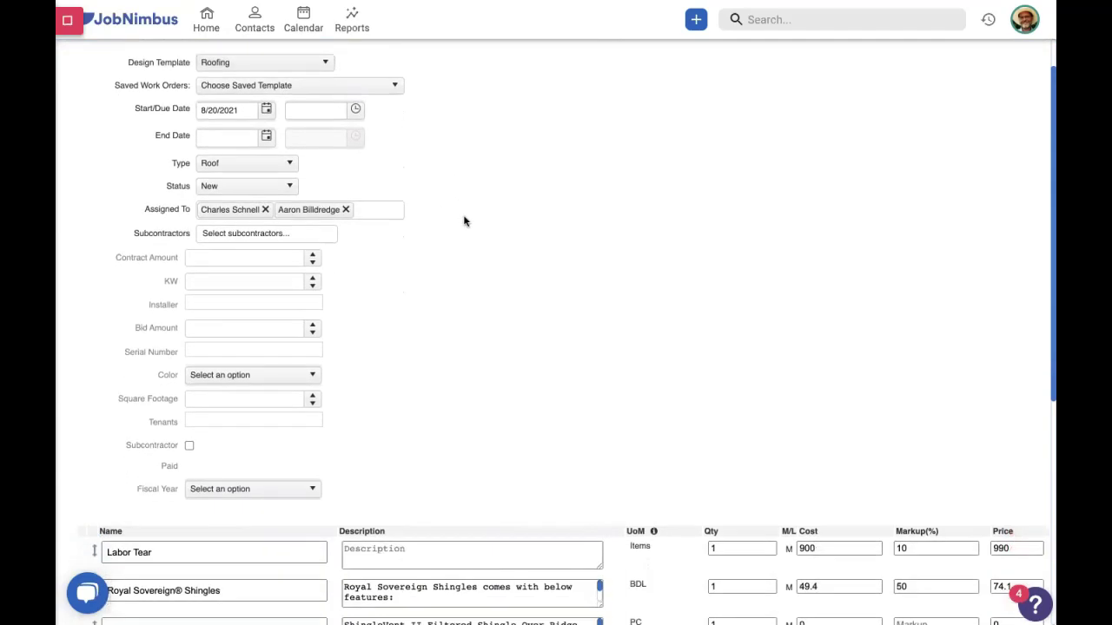
pyautogui.scroll(-1, 464, 221)
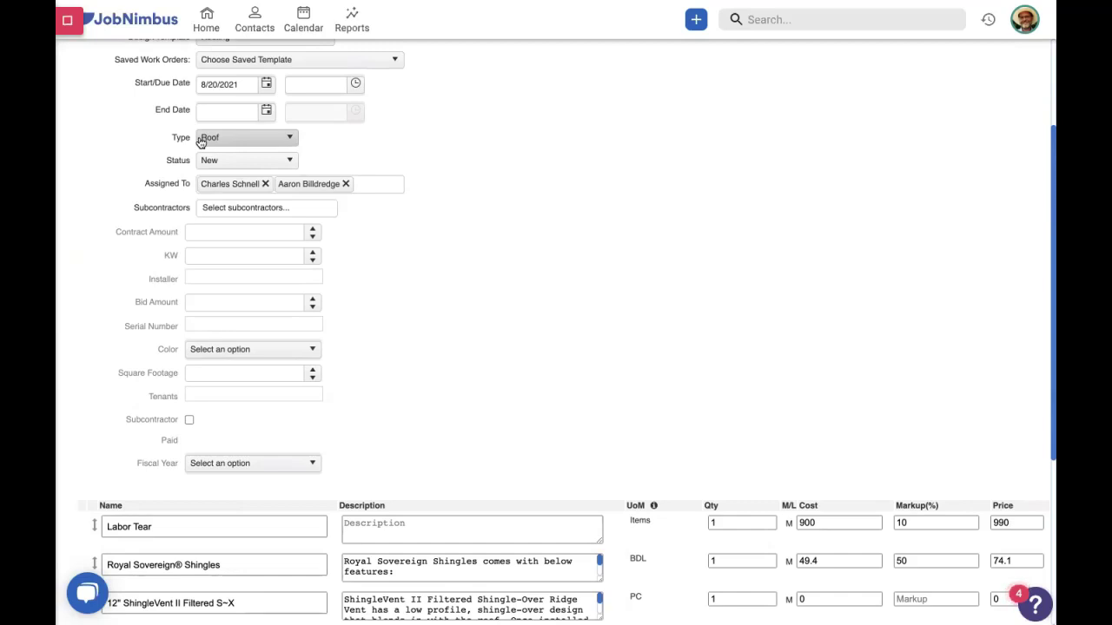
pyautogui.click(282, 209)
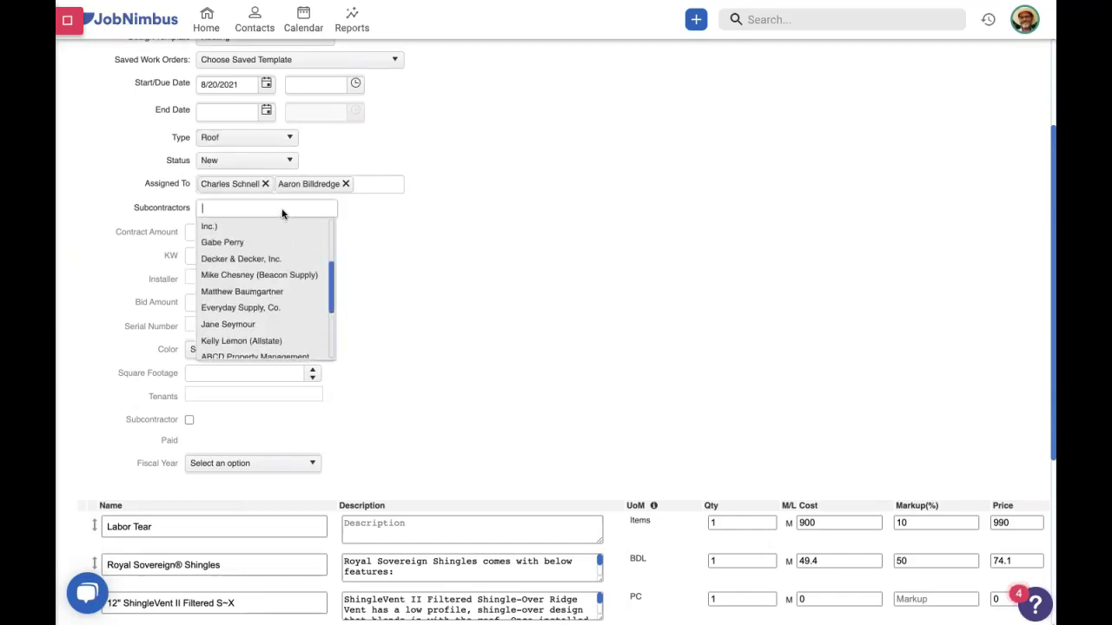
pyautogui.click(255, 251)
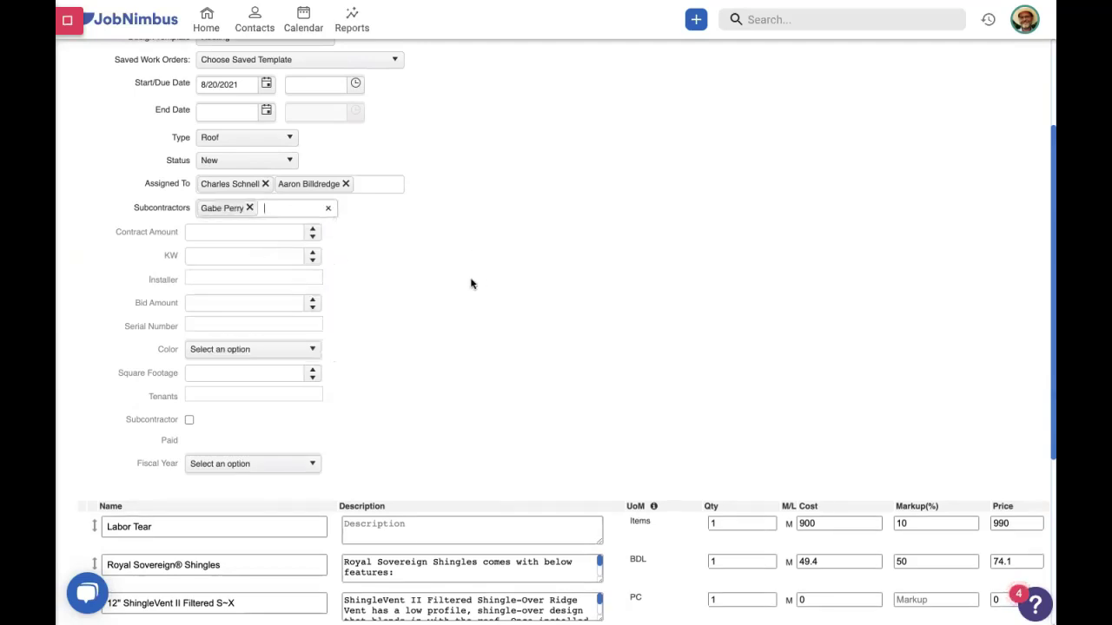
# Step: Remove the Labor Cost and QUAD Window, Door & Siding S~X line items from the work order
pyautogui.scroll(-3, 469, 280)
pyautogui.scroll(-1, 467, 278)
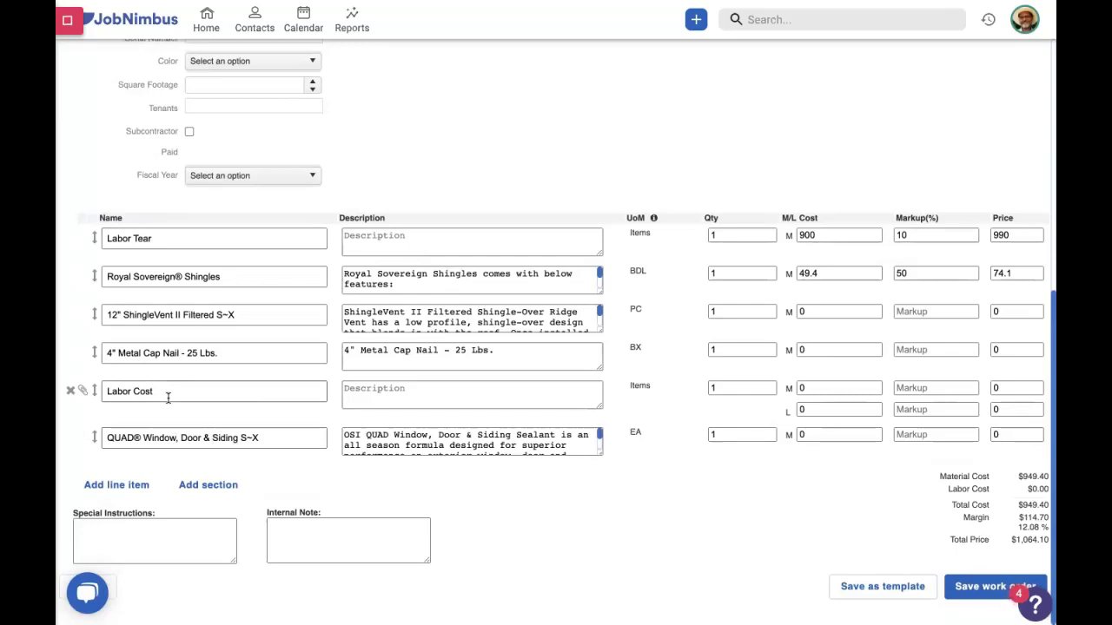
pyautogui.click(72, 393)
pyautogui.moveTo(77, 439)
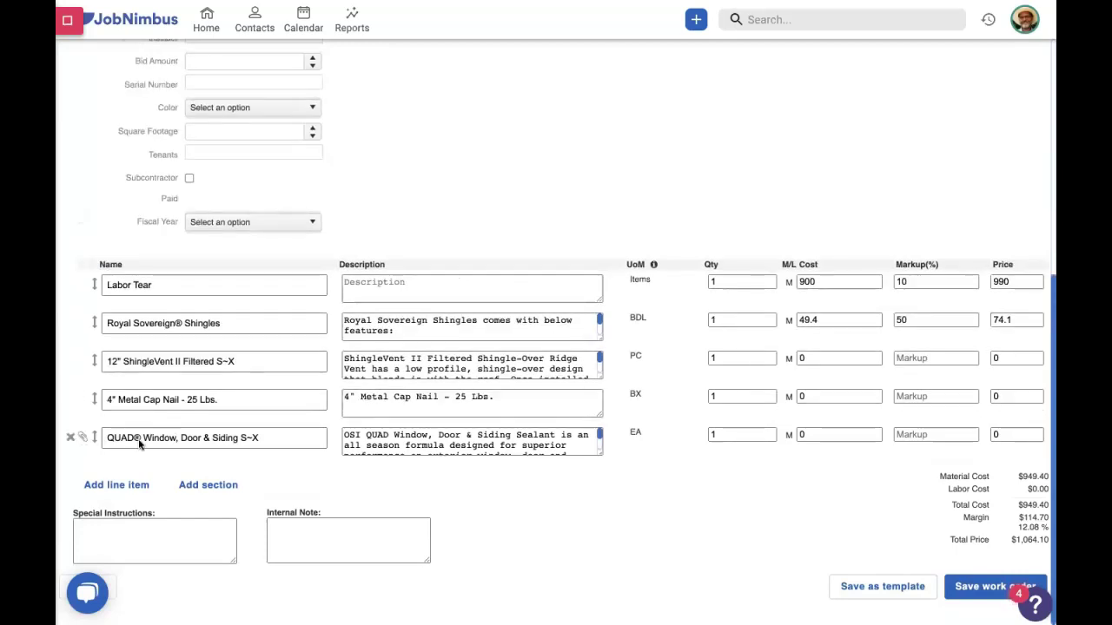
pyautogui.click(72, 440)
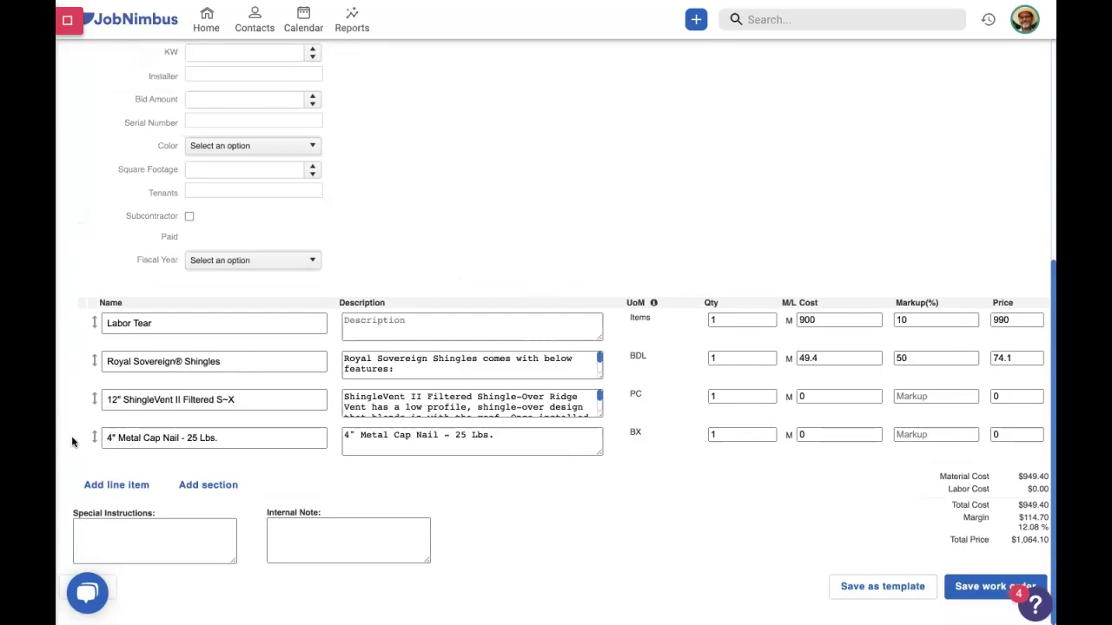
# Step: Add the existing Roofing Labor product as a line item and move it directly below Labor Tear
pyautogui.click(134, 484)
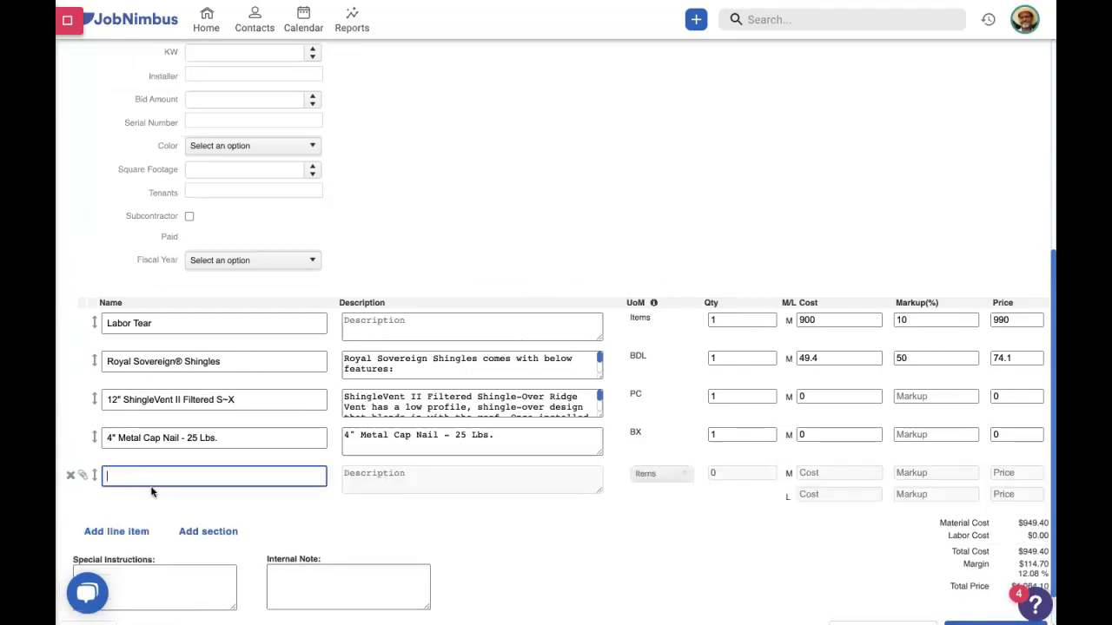
pyautogui.write('roofing lab')
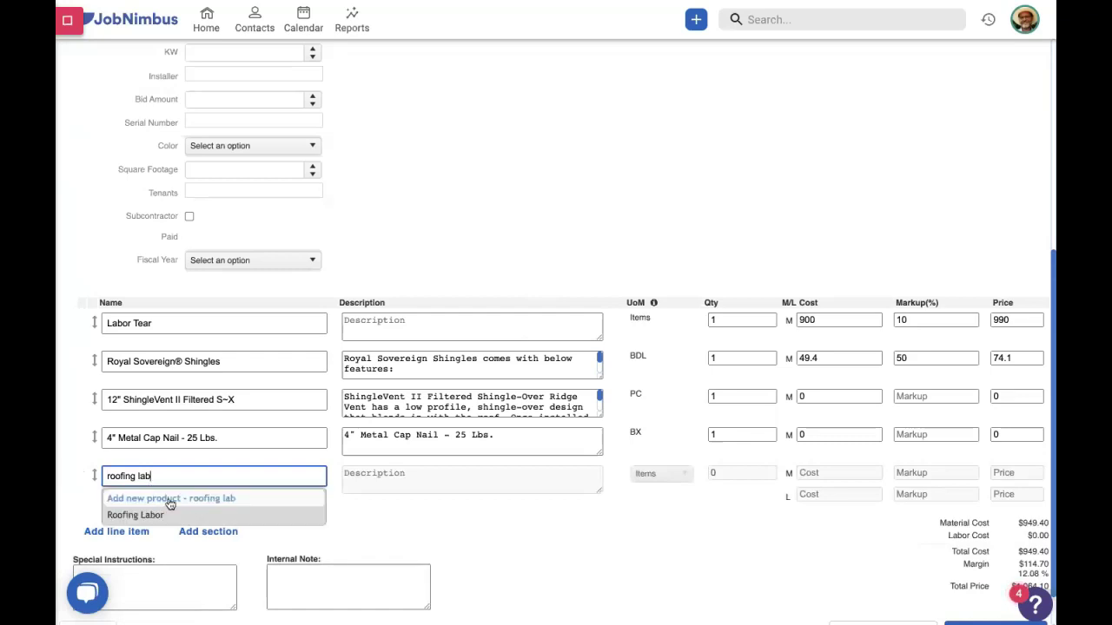
pyautogui.click(163, 518)
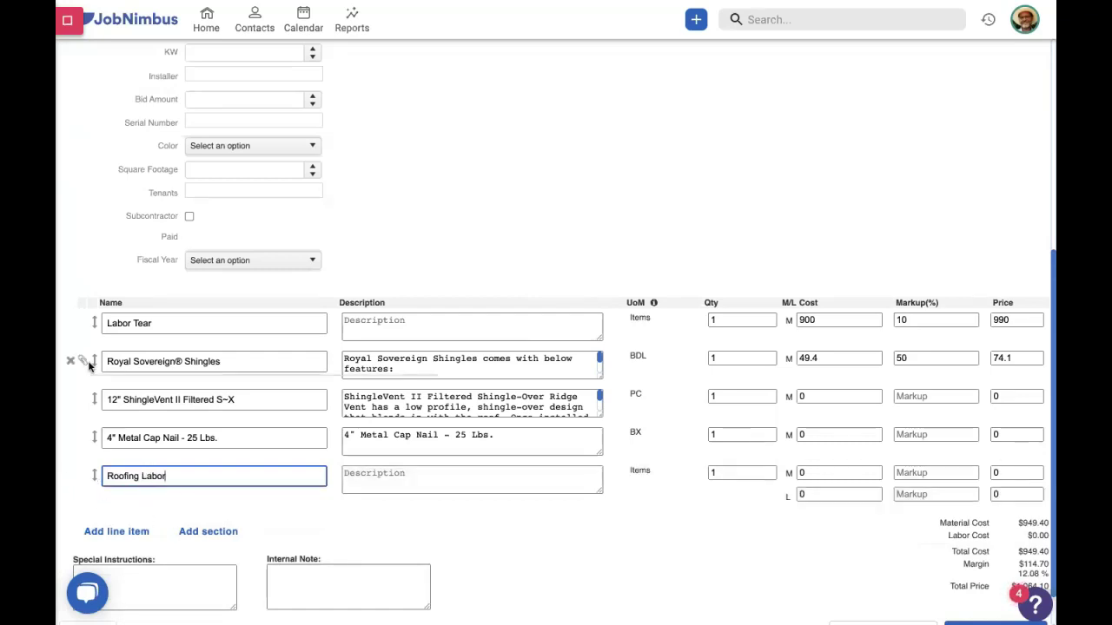
pyautogui.moveTo(91, 355); pyautogui.dragTo(88, 351)
pyautogui.click(133, 322)
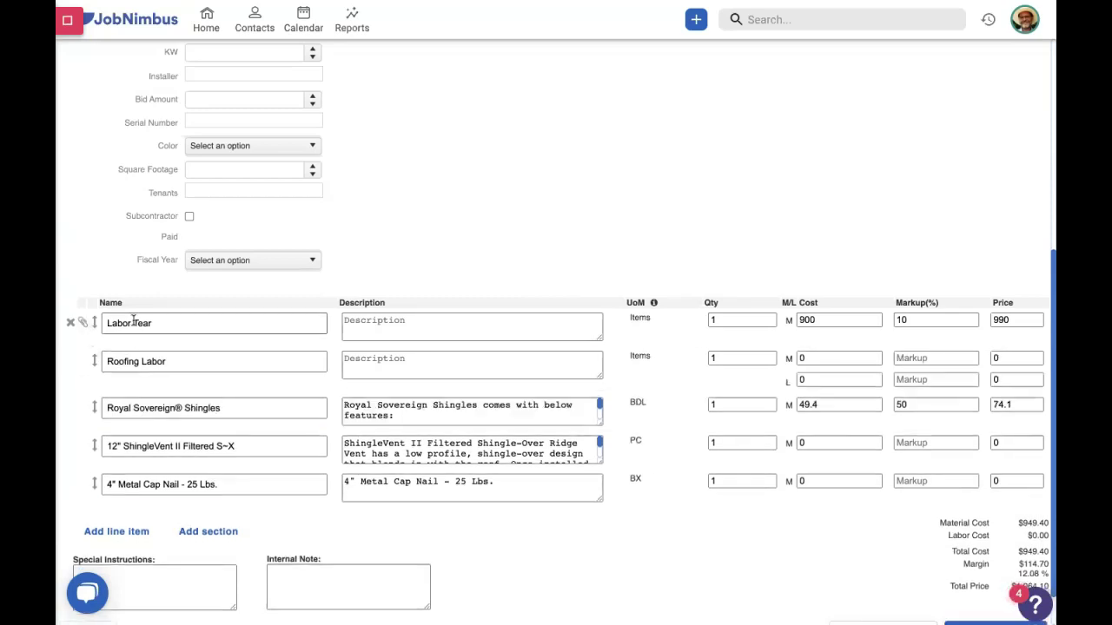
pyautogui.click(141, 362)
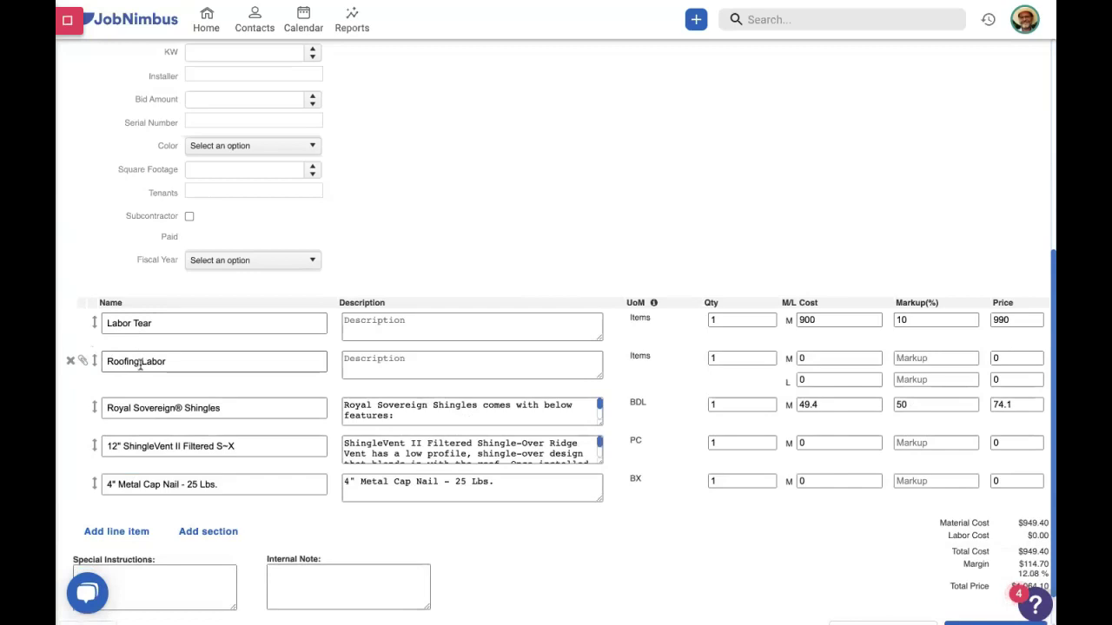
pyautogui.click(172, 405)
# Step: Enter "Roof tear down. Use provided shingles for new roof" as the special instructions
pyautogui.scroll(-1, 183, 503)
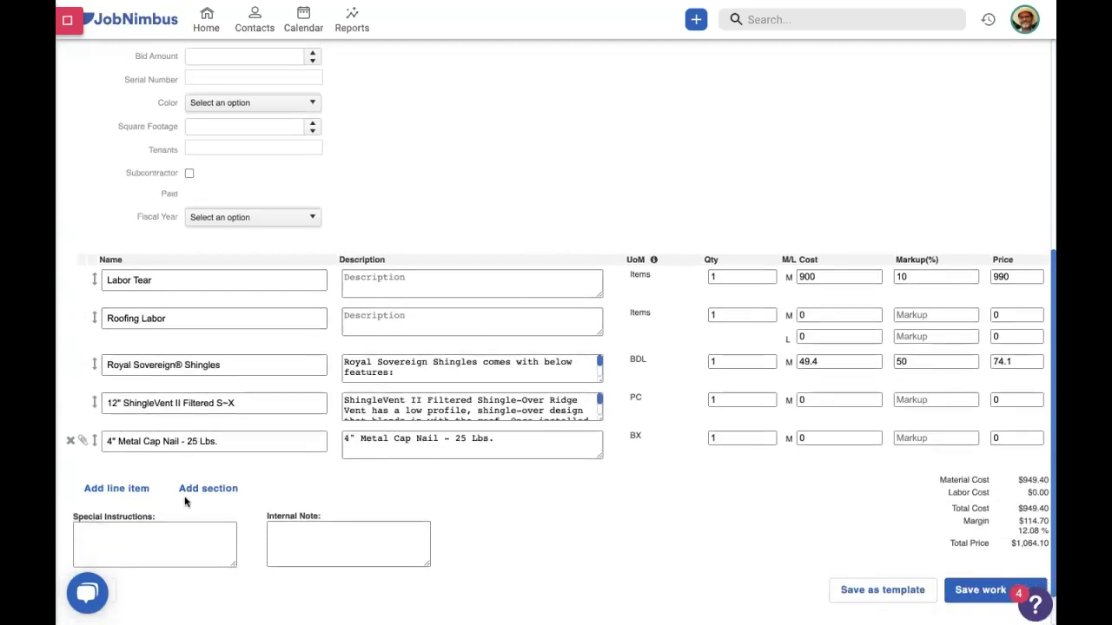
pyautogui.click(147, 532)
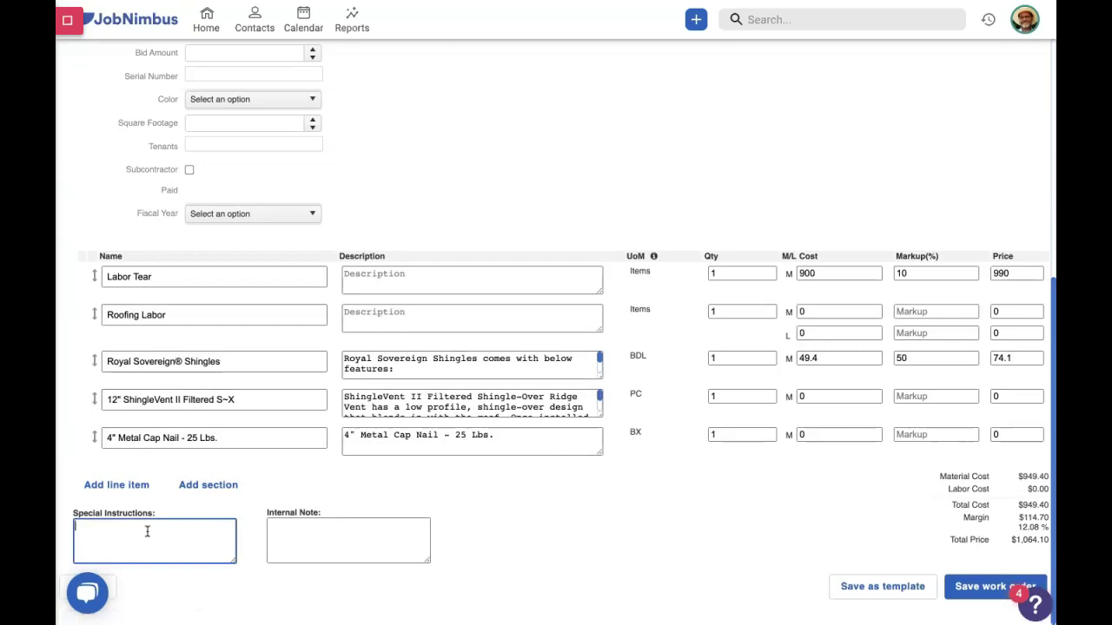
pyautogui.write('Roof tear down. Use')
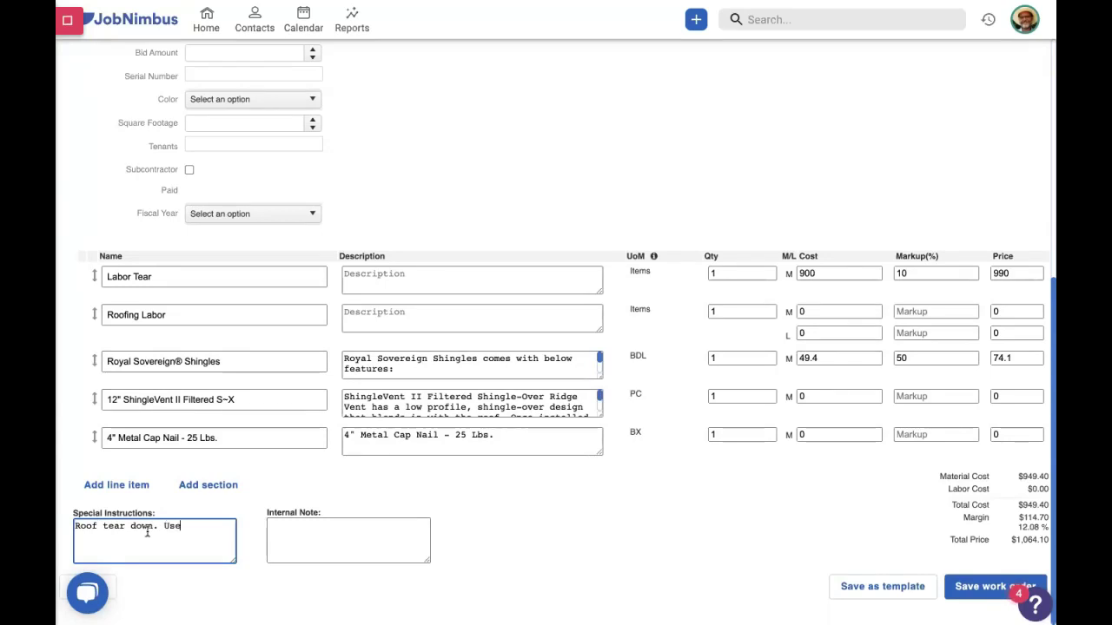
pyautogui.write(' provided shingles for new roof')
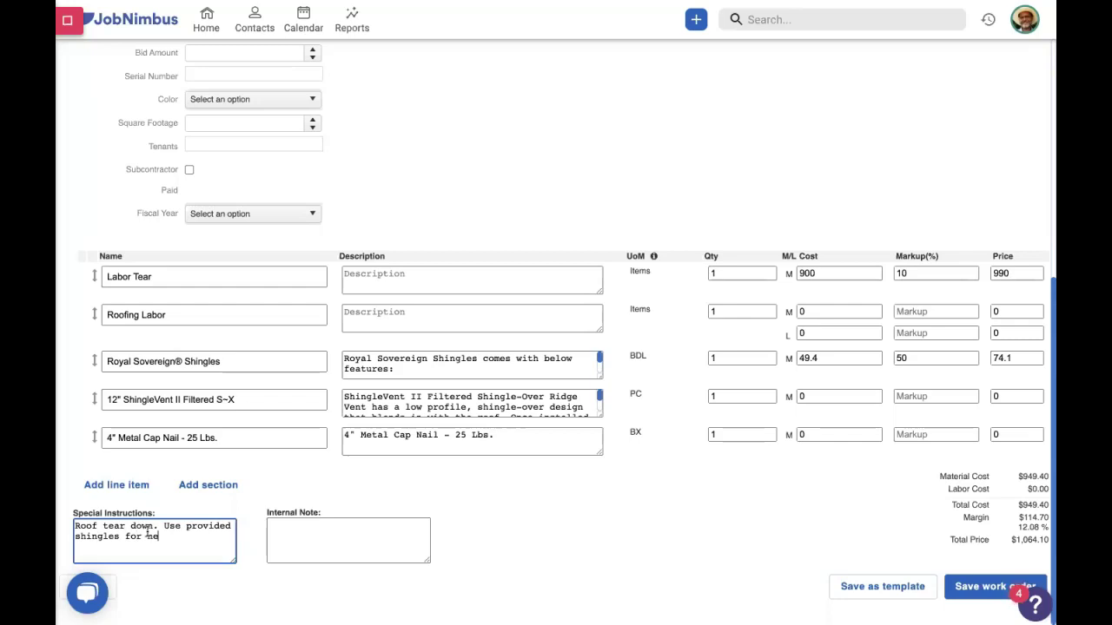
# Step: Enter the internal note "Oversee project. No overtime." and save the work order
pyautogui.click(309, 532)
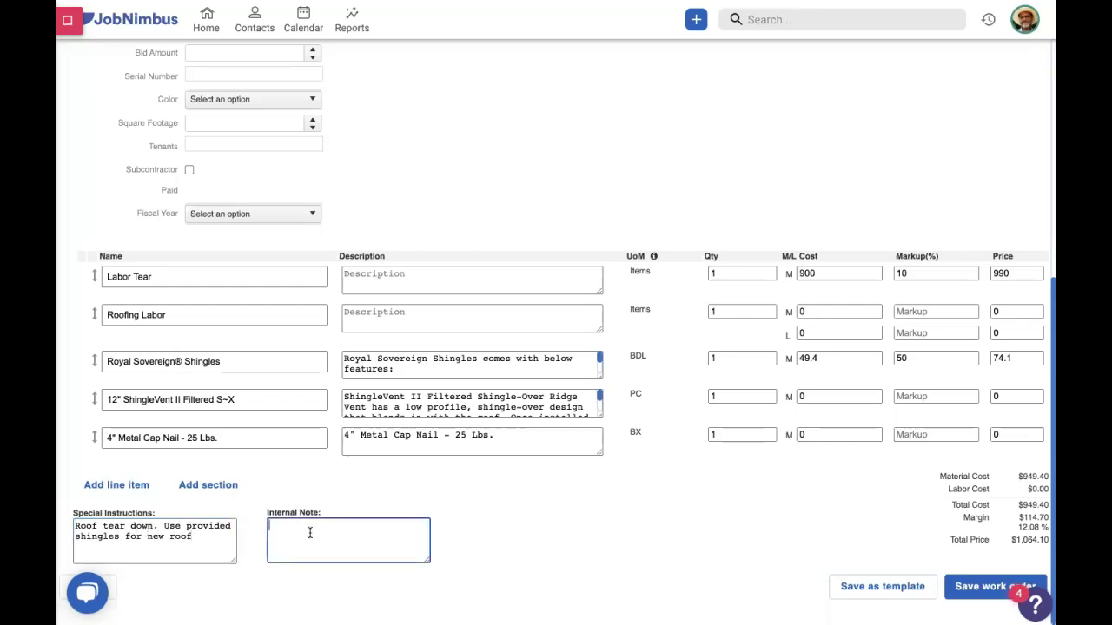
pyautogui.write('Oversee project. No overtime.')
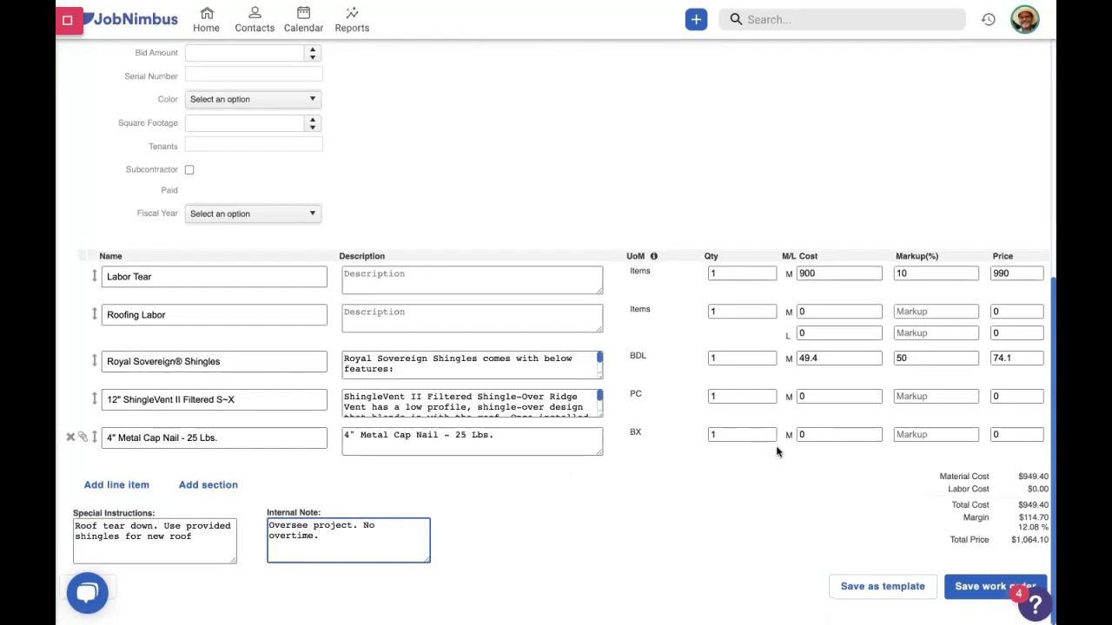
pyautogui.click(970, 591)
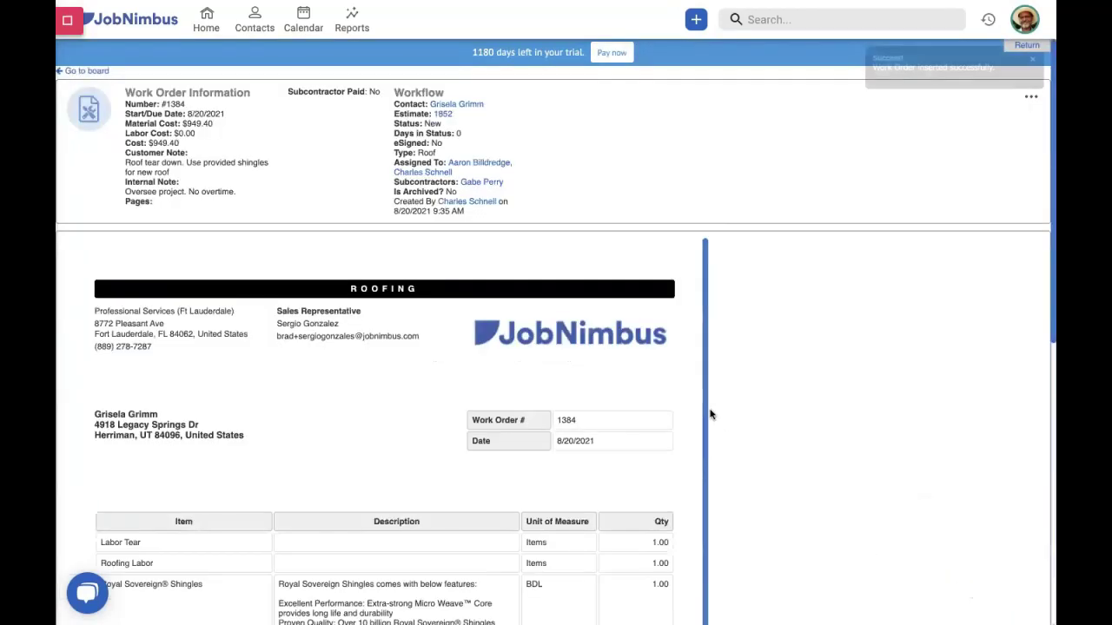
# Step: Review the saved work order's line items, special instructions, header details and internal note
pyautogui.scroll(-3, 608, 412)
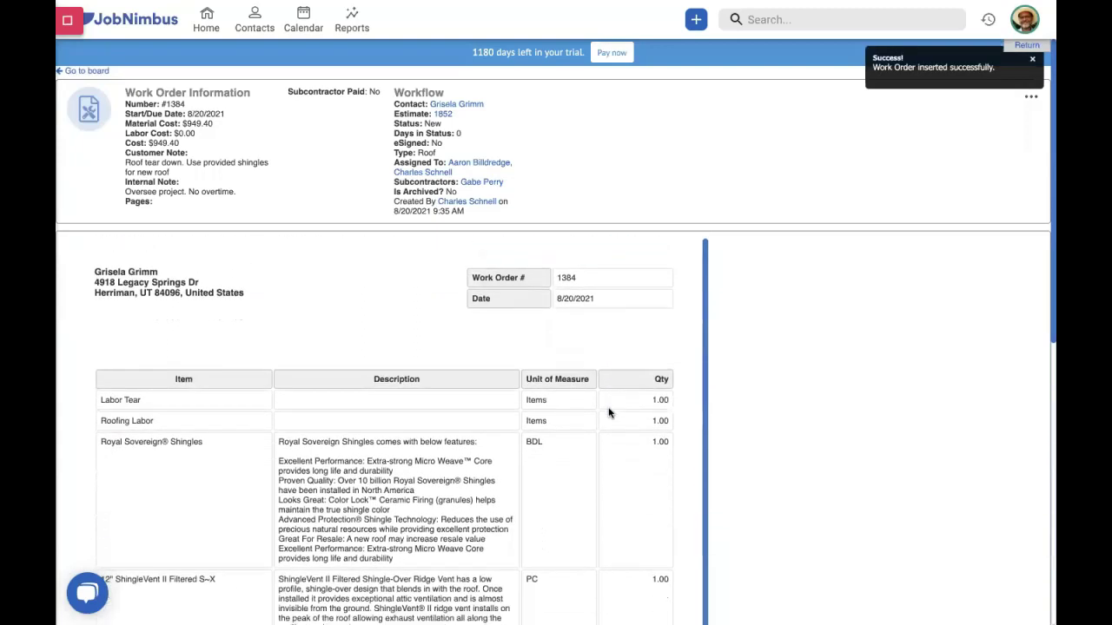
pyautogui.scroll(-5, 608, 412)
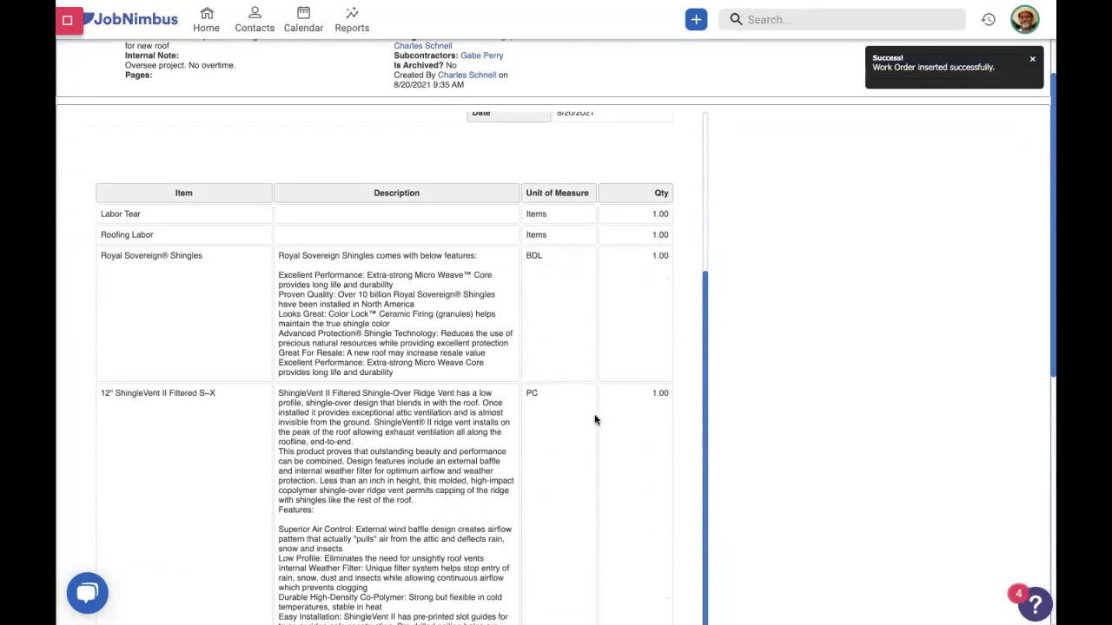
pyautogui.scroll(-1, 595, 420)
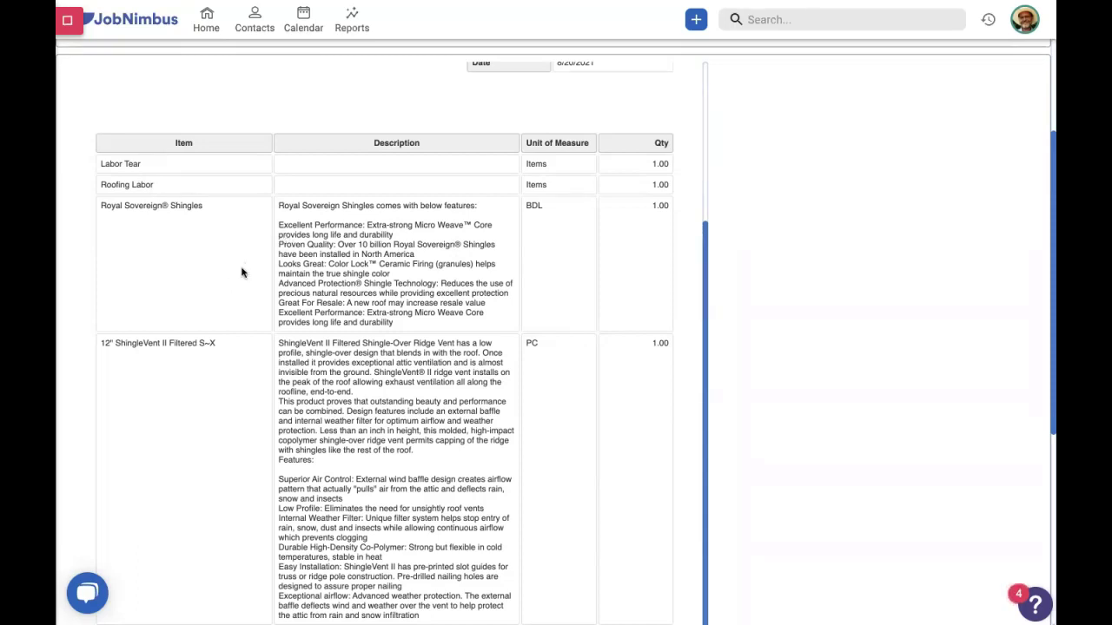
pyautogui.scroll(-1, 208, 417)
pyautogui.scroll(-2, 208, 417)
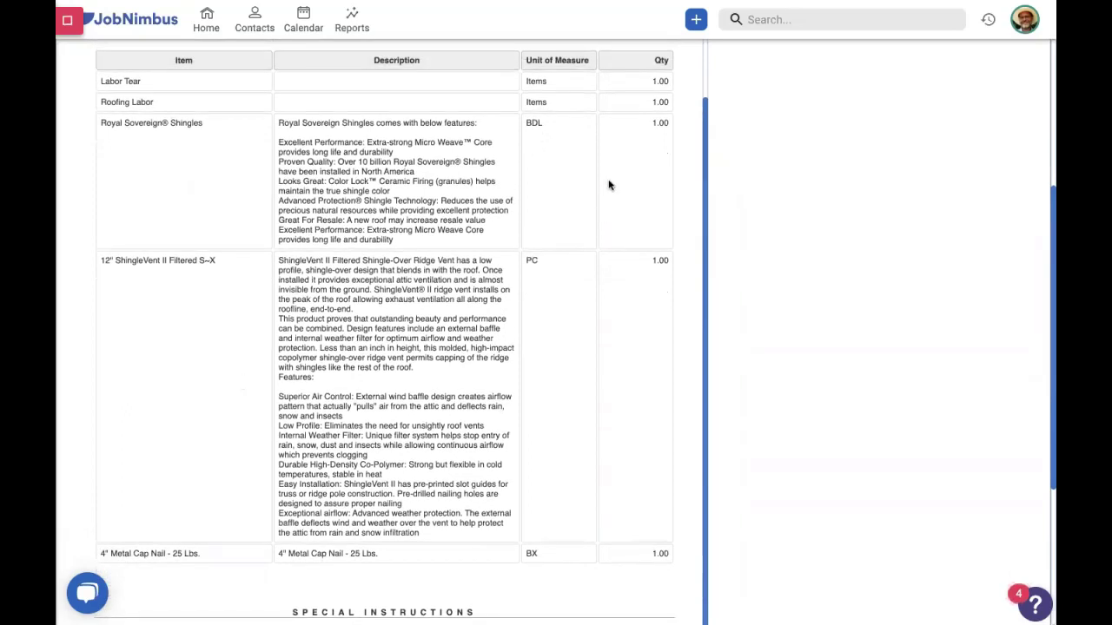
pyautogui.scroll(1, 484, 171)
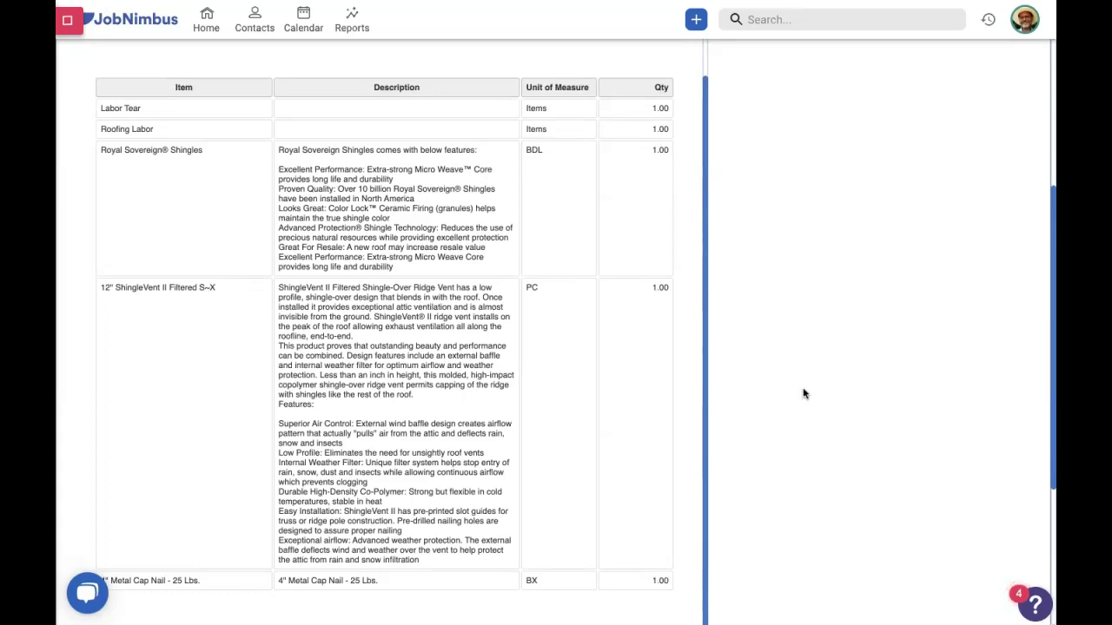
pyautogui.scroll(2, 432, 407)
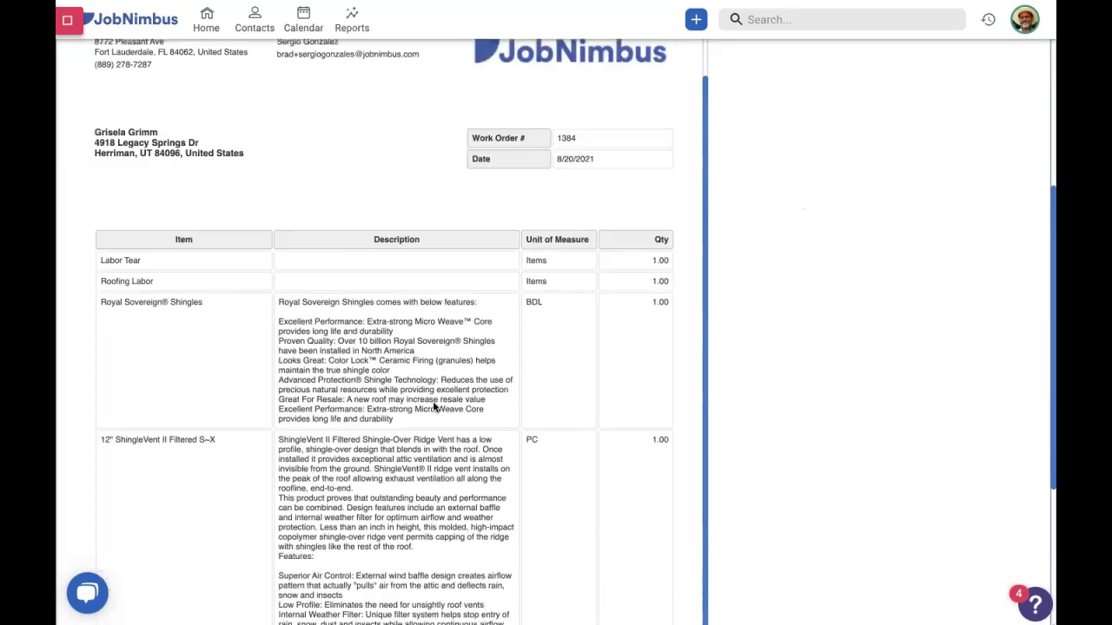
pyautogui.scroll(3, 432, 406)
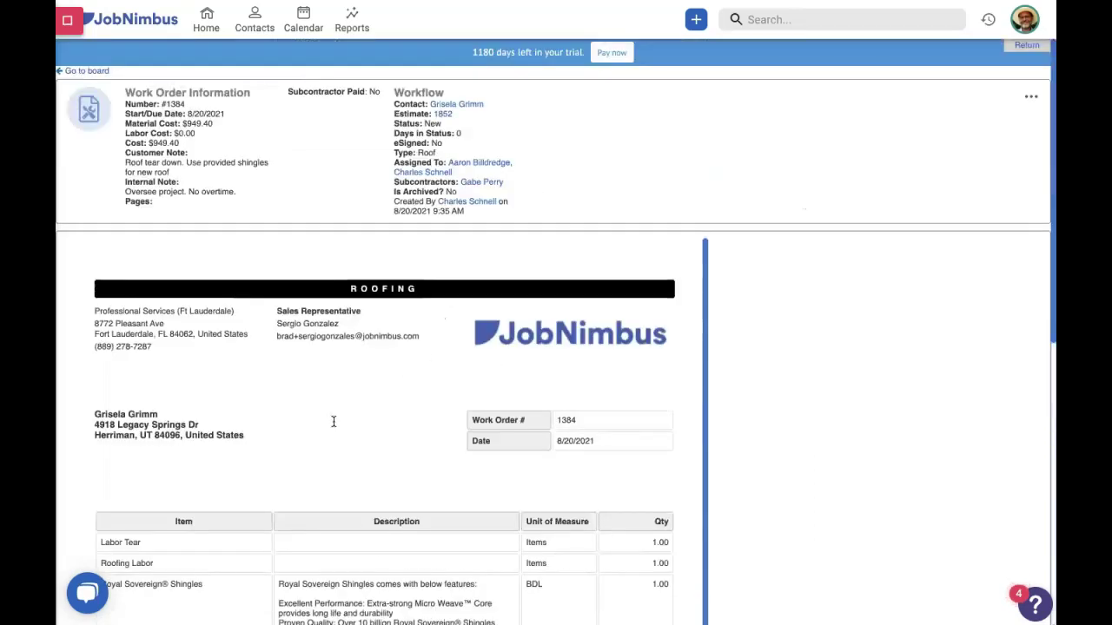
pyautogui.scroll(-4, 376, 415)
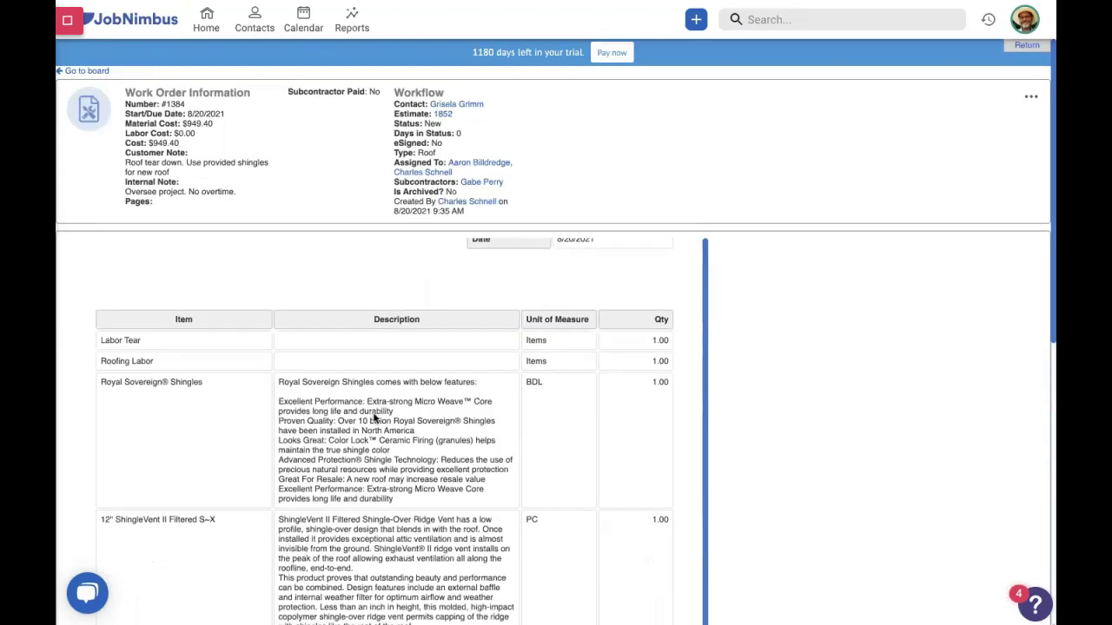
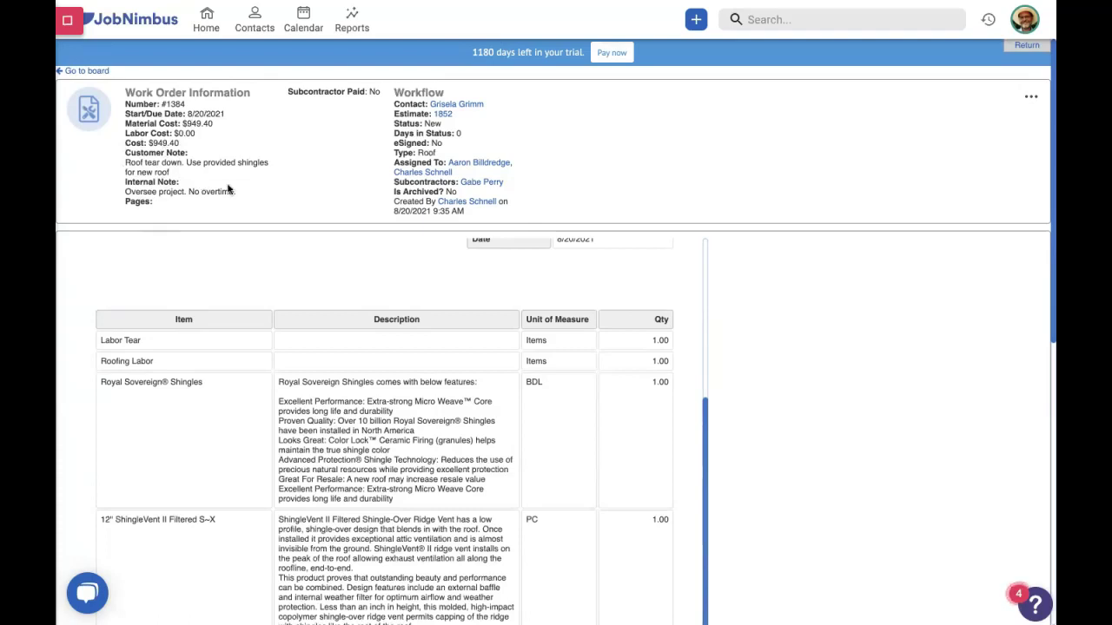
pyautogui.scroll(-5, 452, 378)
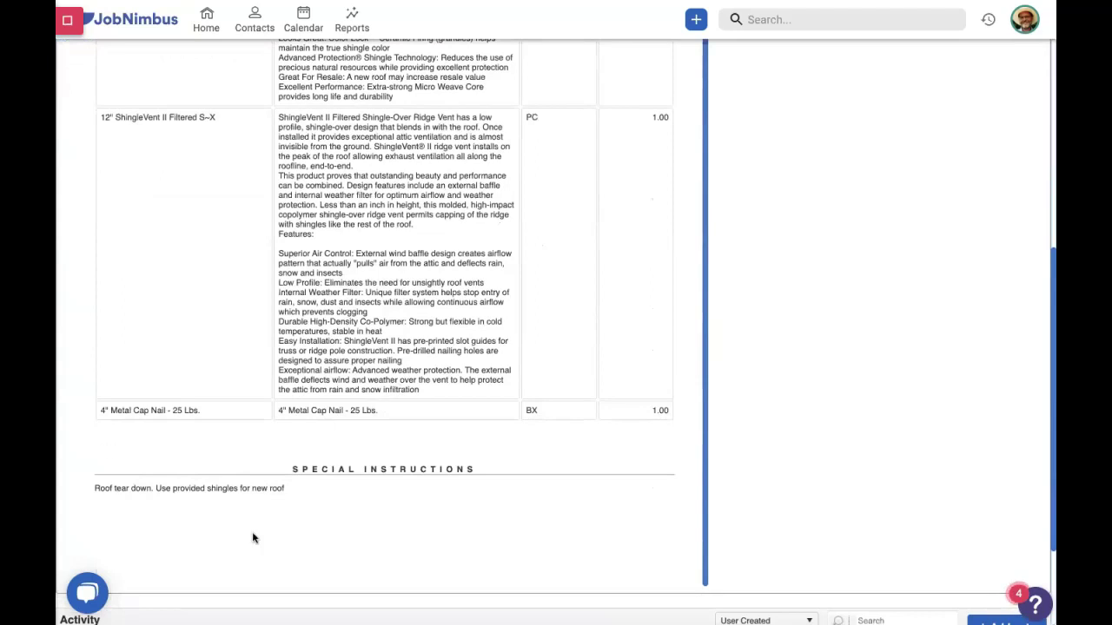
pyautogui.scroll(5, 844, 412)
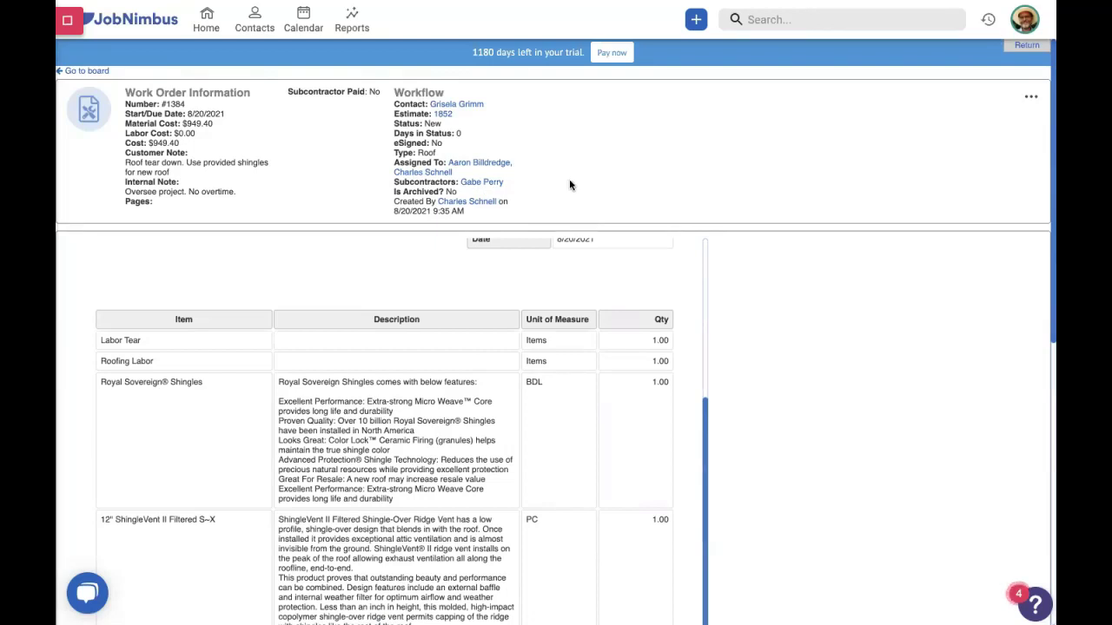
# Step: Show all activity types in the work order's activity list and review the entries
pyautogui.scroll(-8, 819, 233)
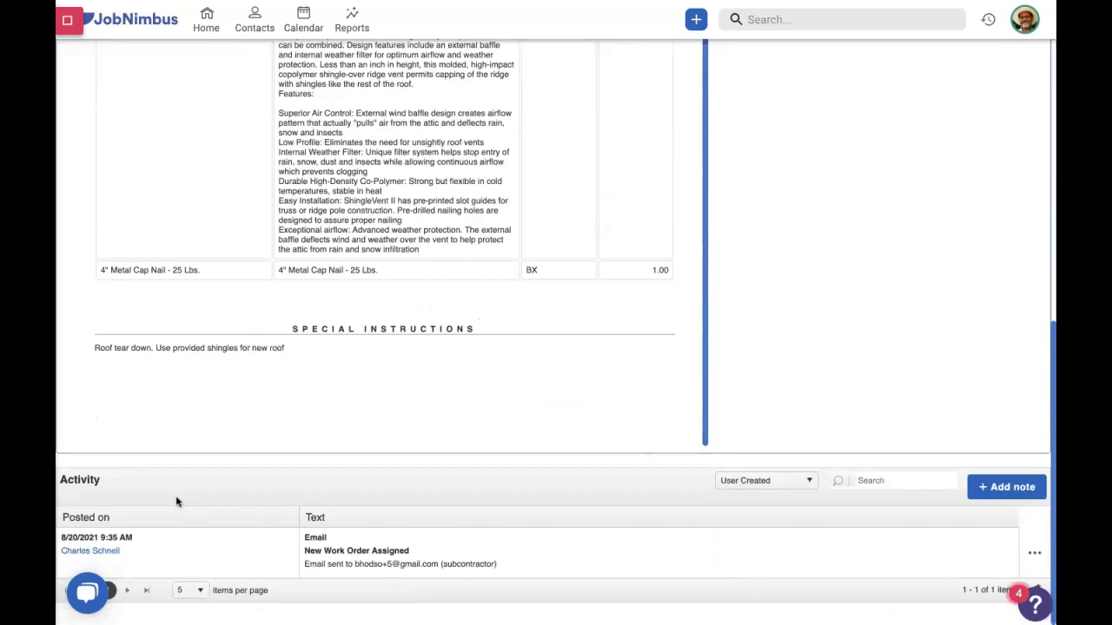
pyautogui.click(763, 480)
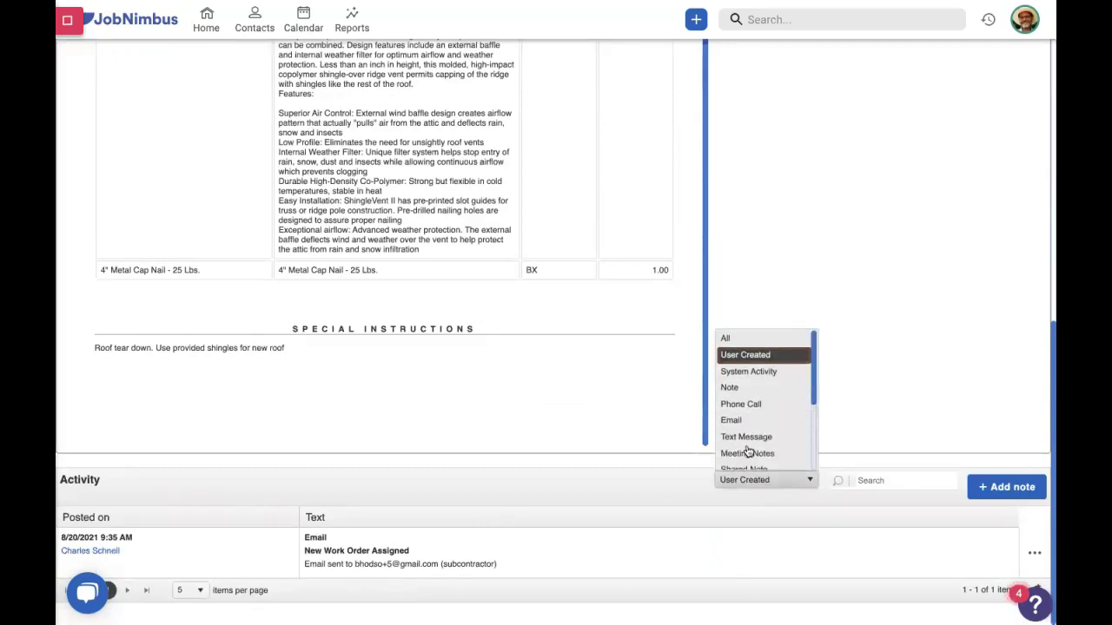
pyautogui.click(733, 338)
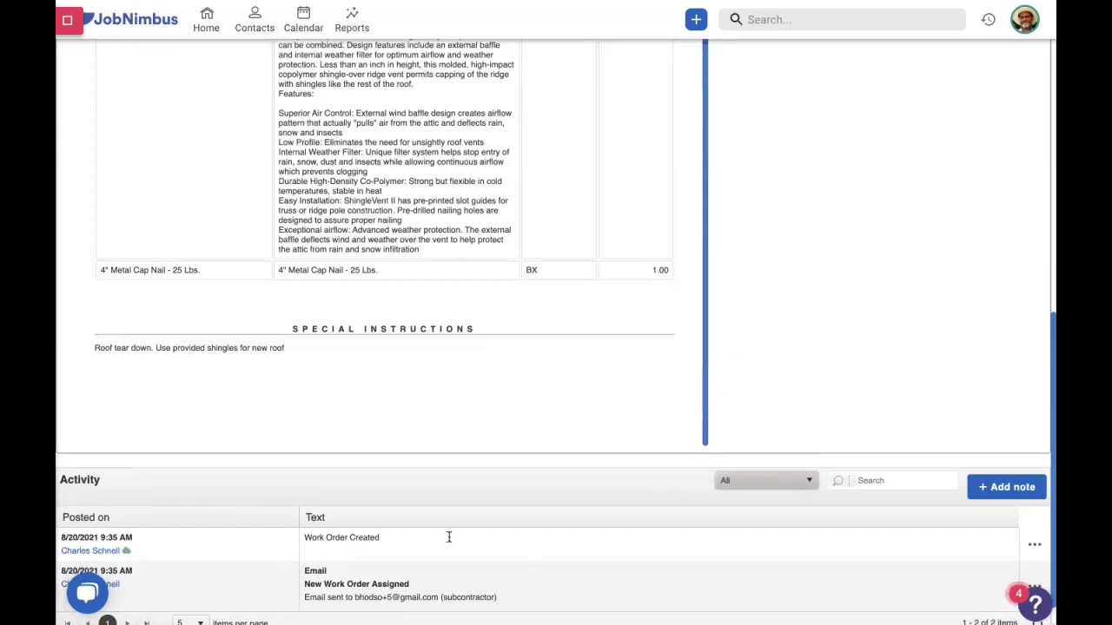
pyautogui.scroll(-1, 449, 538)
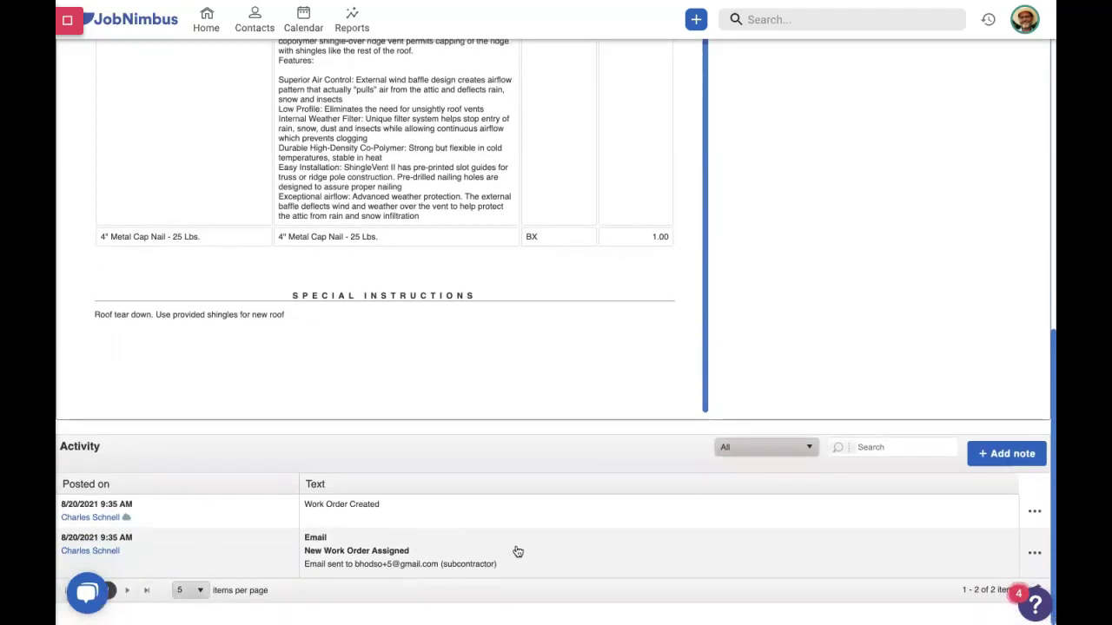
# Step: Add the note "Supplies have been delivered" to the work order's activity and save it
pyautogui.click(1008, 460)
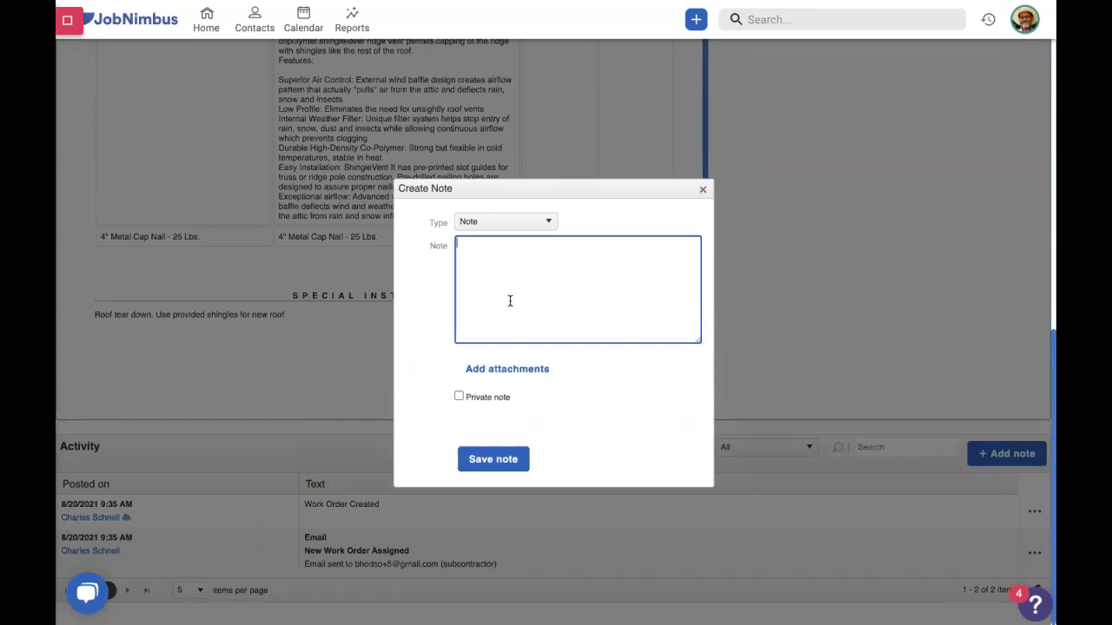
pyautogui.write('upplies have been delivered')
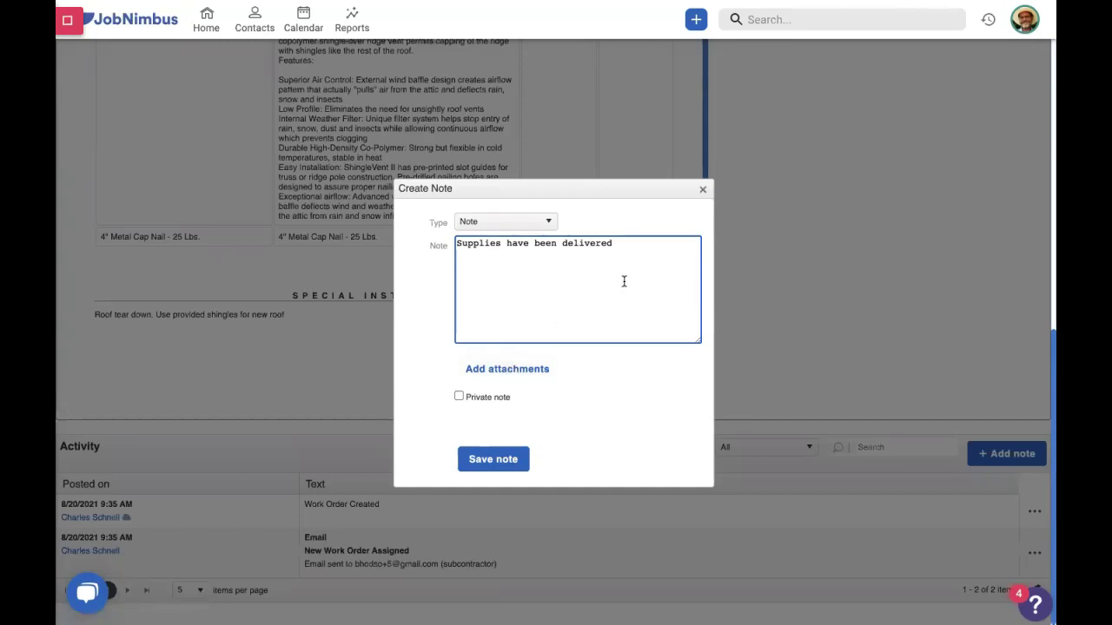
pyautogui.click(489, 459)
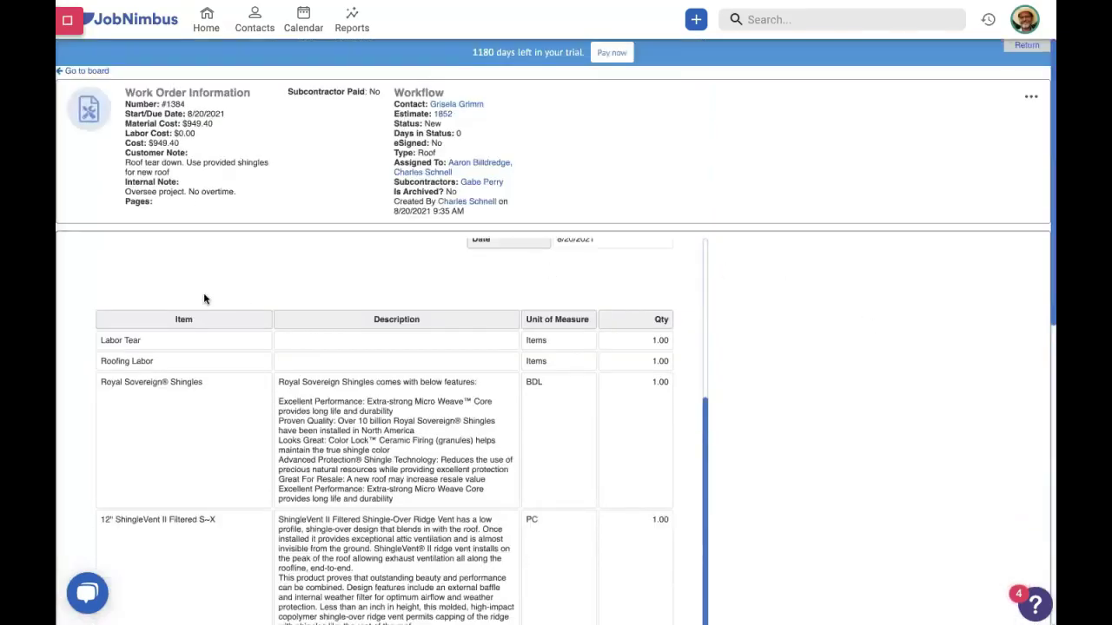
# Step: Open the Roofing work order template for editing from the company's template settings
pyautogui.scroll(3, 400, 474)
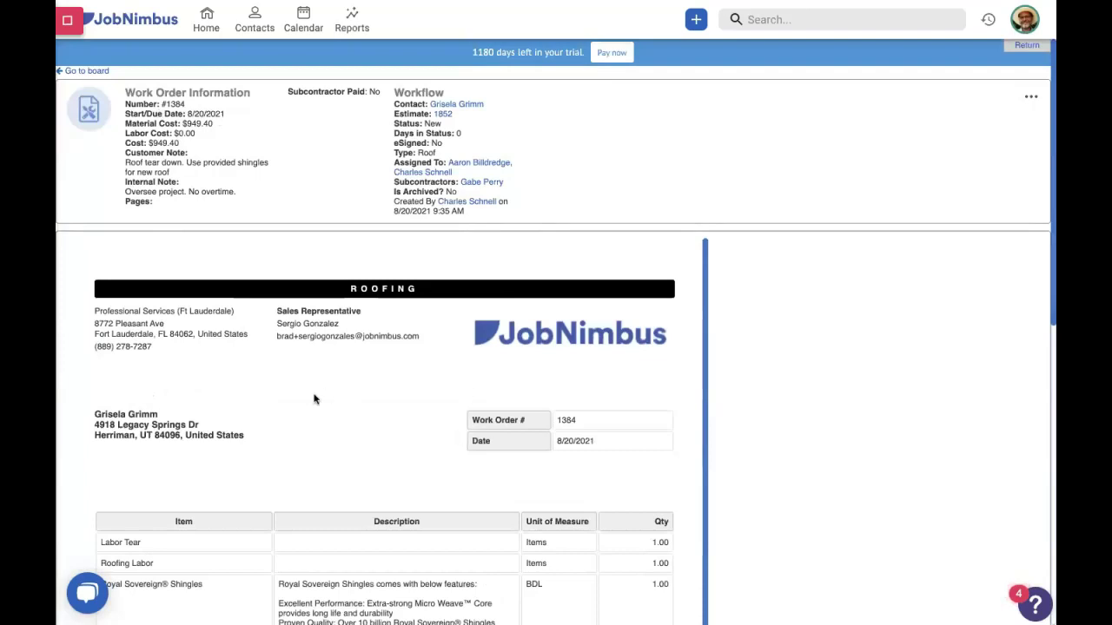
pyautogui.click(1025, 24)
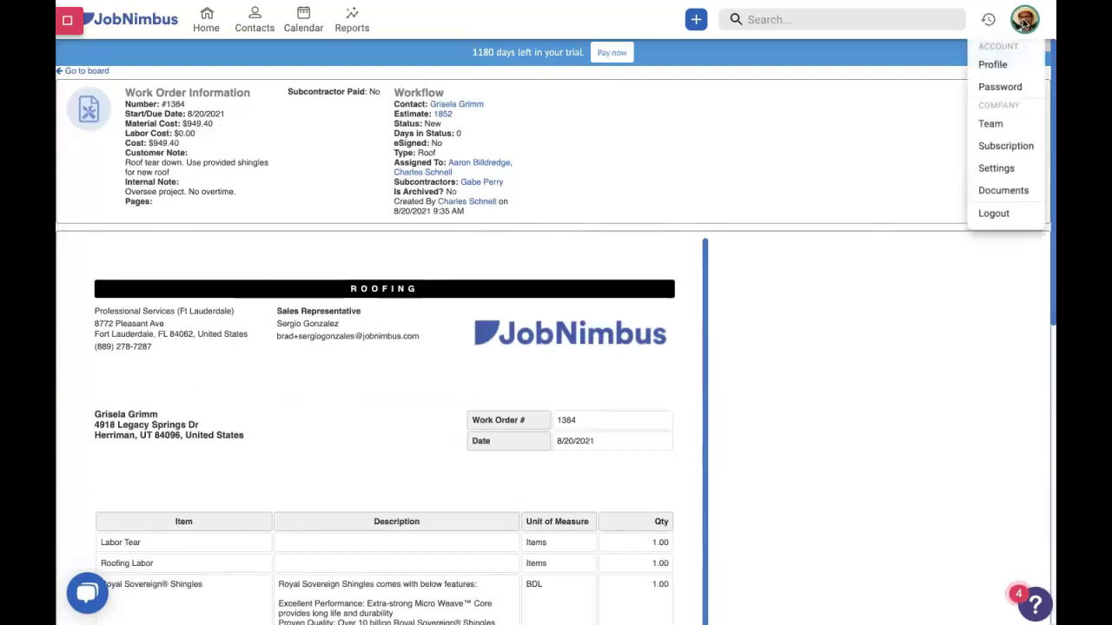
pyautogui.click(994, 169)
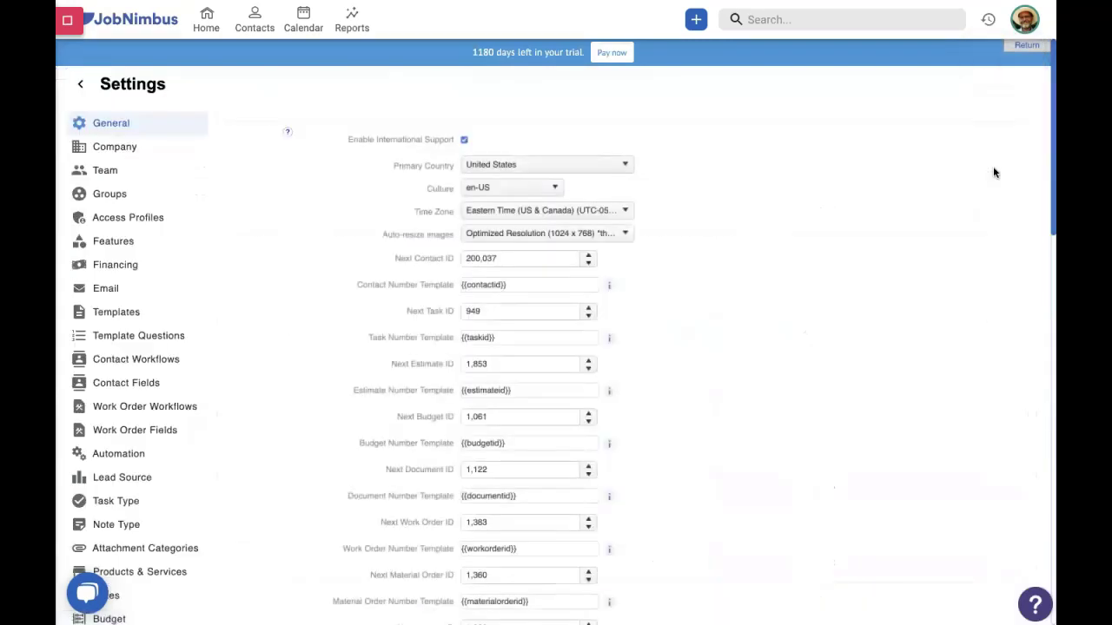
pyautogui.click(117, 313)
pyautogui.scroll(-10, 524, 315)
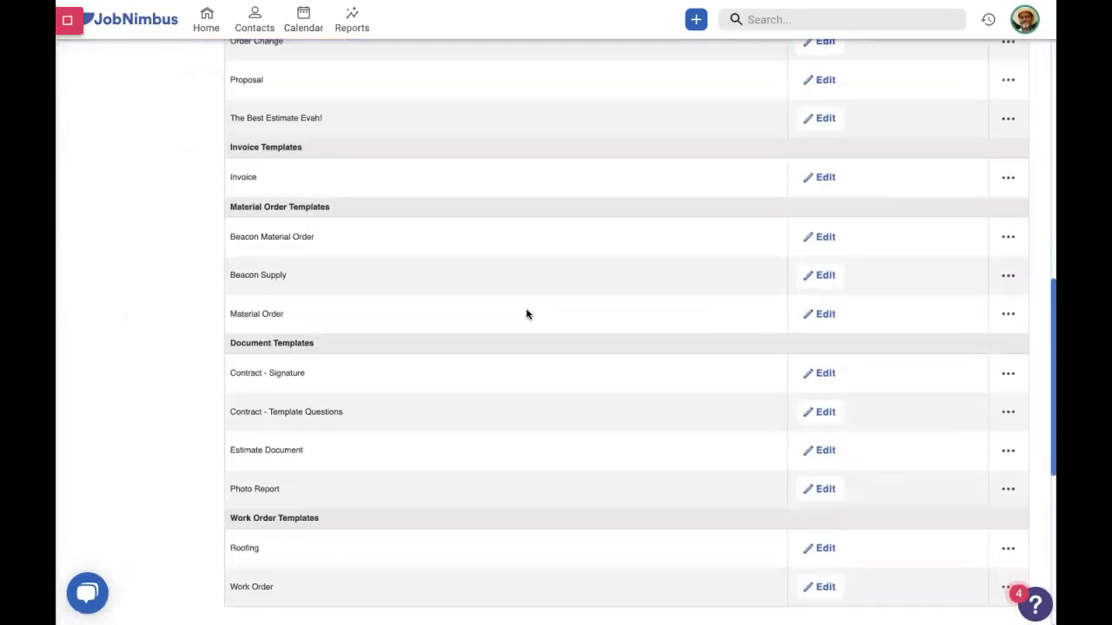
pyautogui.click(827, 549)
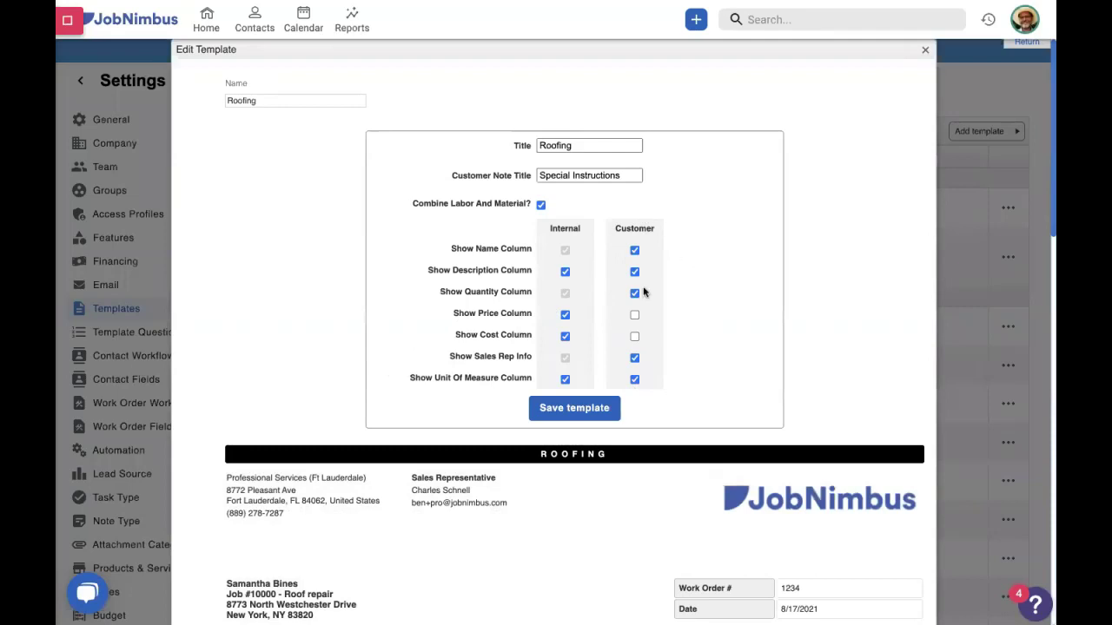
# Step: Examine the Roofing template's internal and customer column options and layout preview, and close the template without saving
pyautogui.scroll(-7, 762, 417)
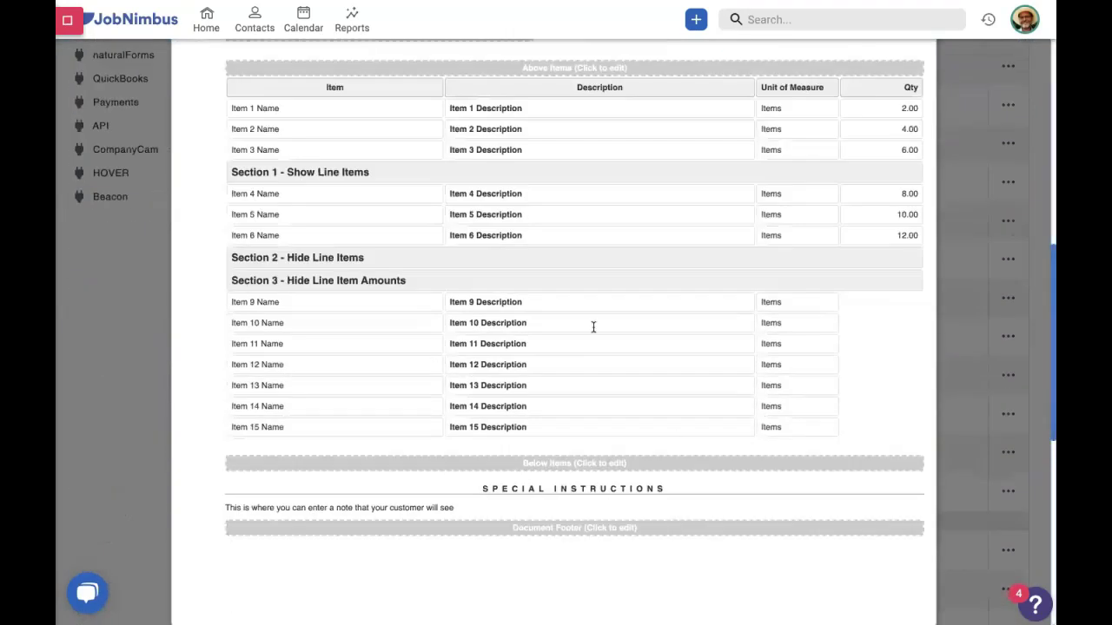
pyautogui.scroll(7, 680, 380)
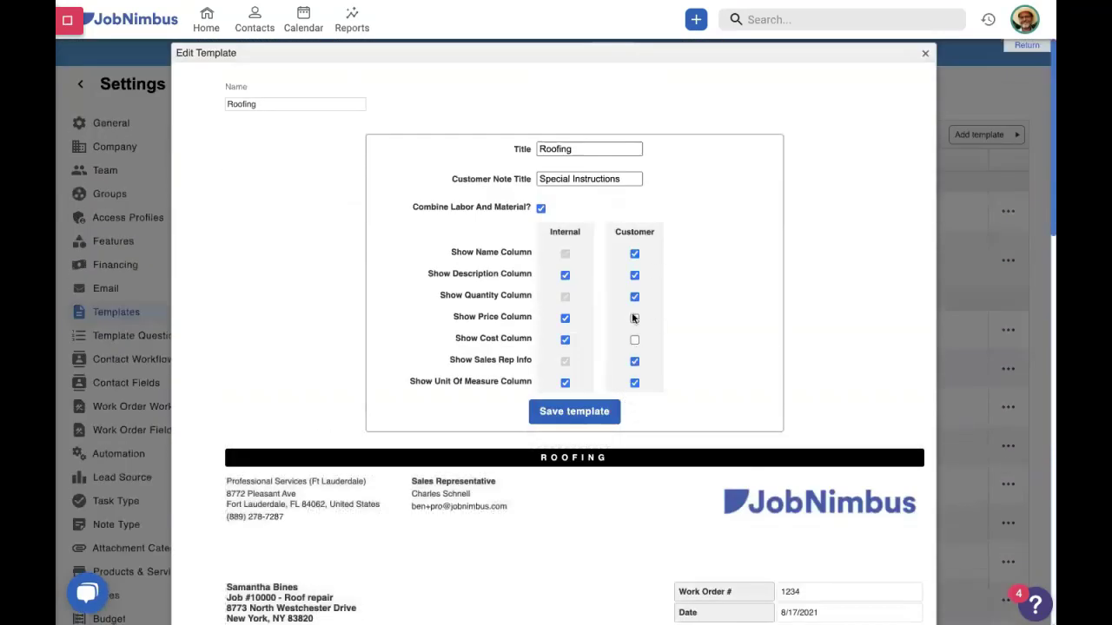
pyautogui.click(565, 275)
pyautogui.click(565, 277)
pyautogui.scroll(-10, 715, 286)
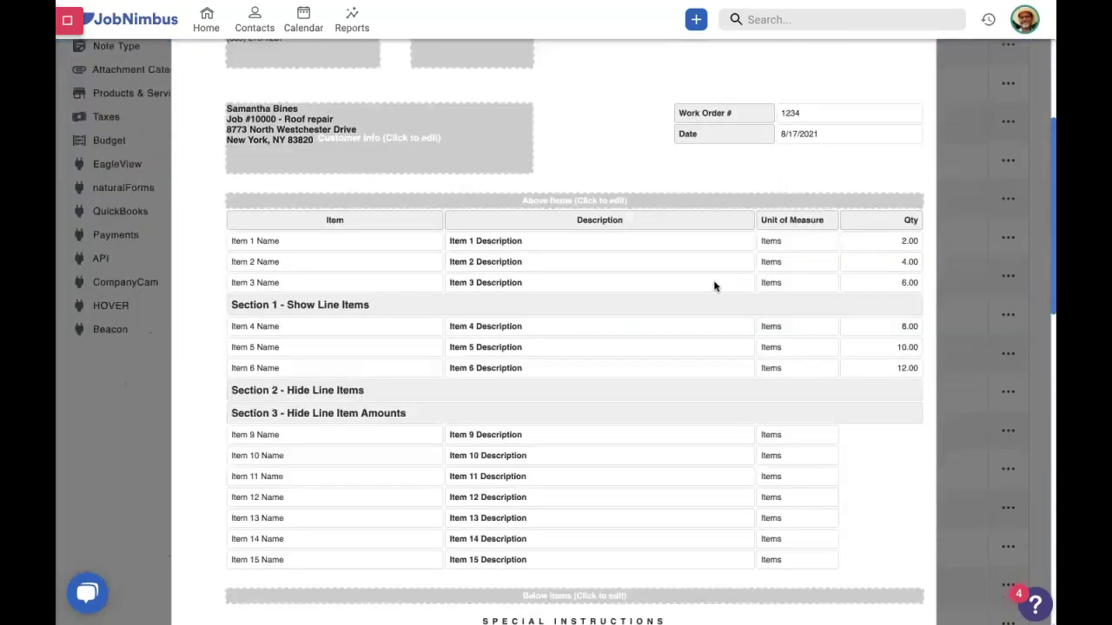
pyautogui.scroll(10, 715, 287)
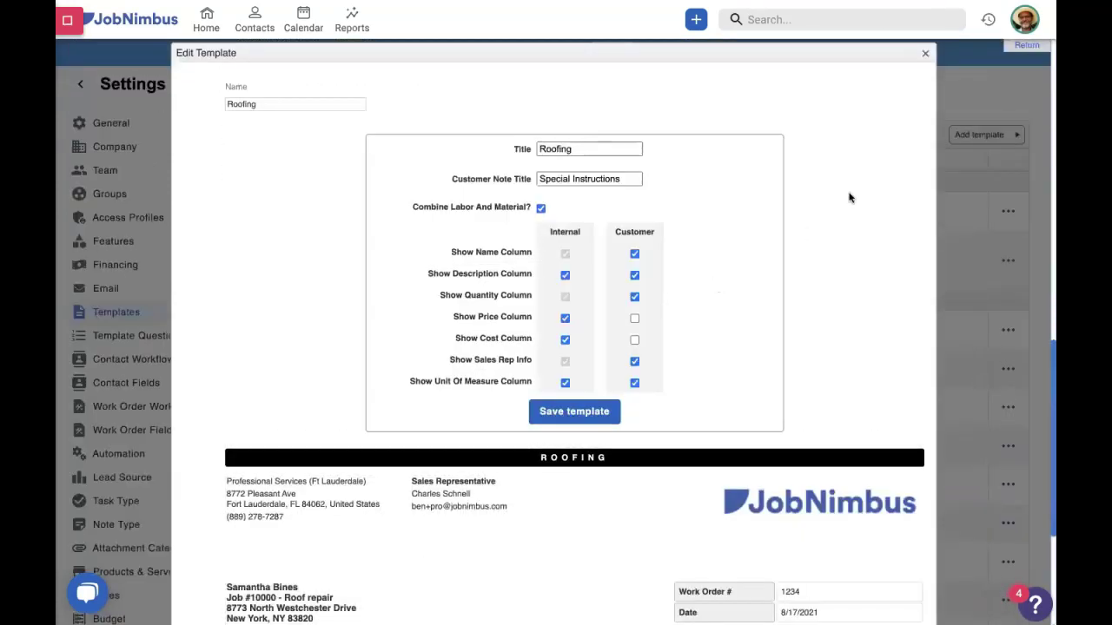
pyautogui.click(925, 55)
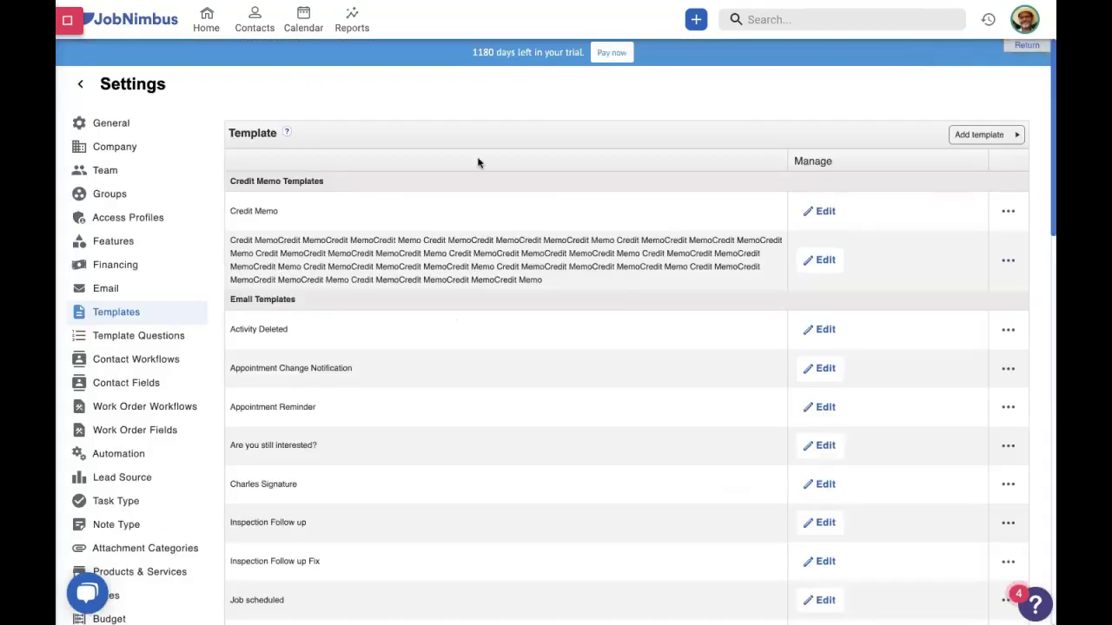
# Step: View the Roof work order scheduled for August 20 in the calendar, including its details and document preview
pyautogui.click(302, 26)
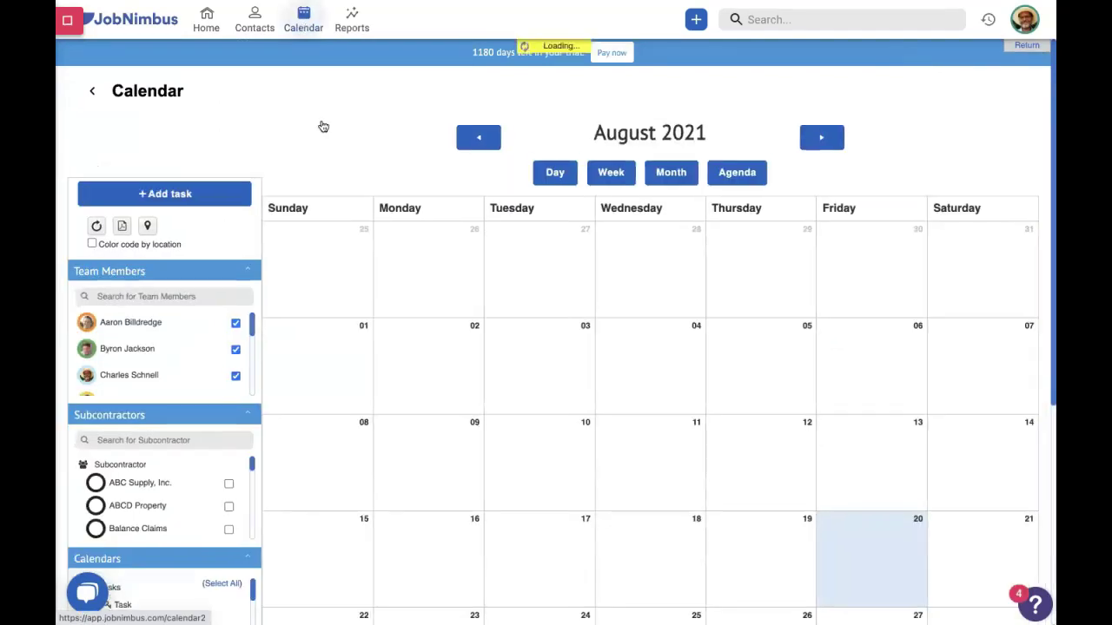
pyautogui.scroll(-2, 556, 359)
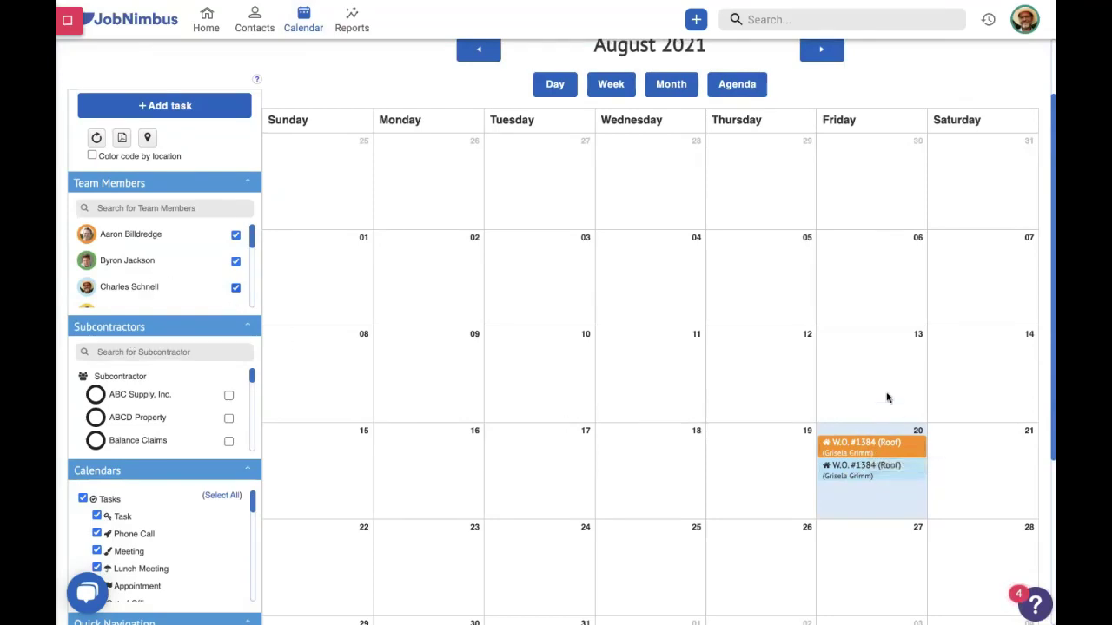
pyautogui.click(868, 443)
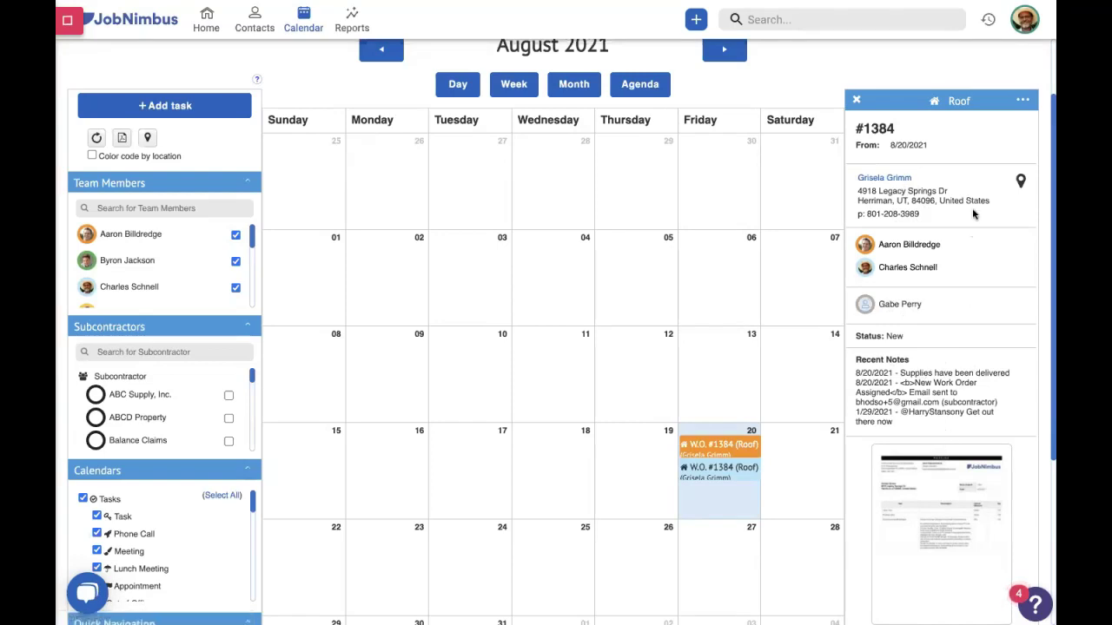
pyautogui.click(944, 485)
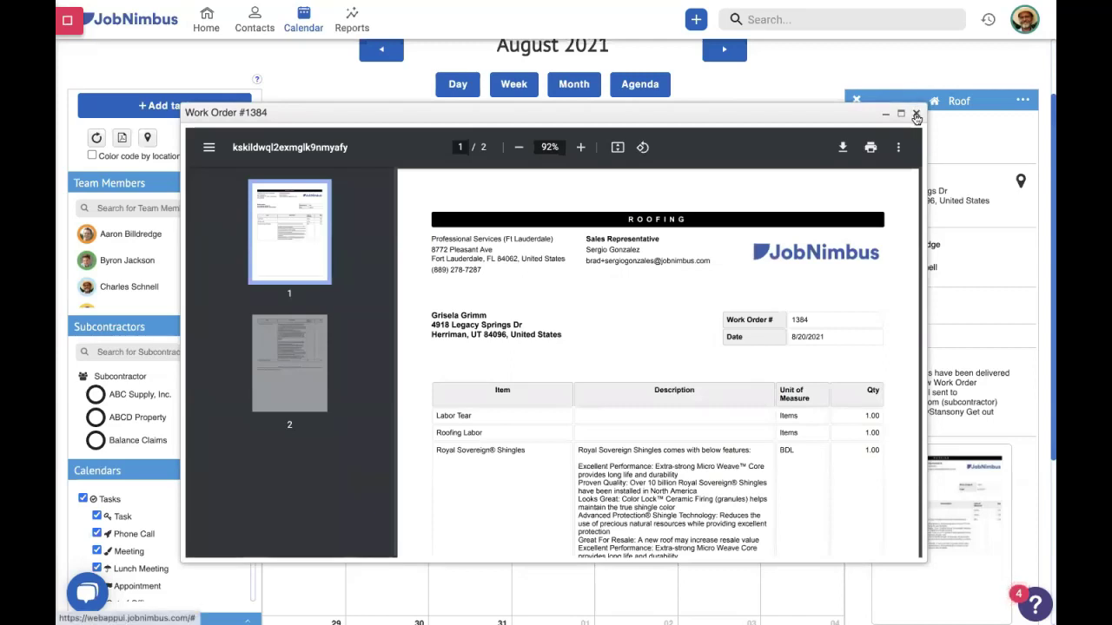
pyautogui.click(916, 118)
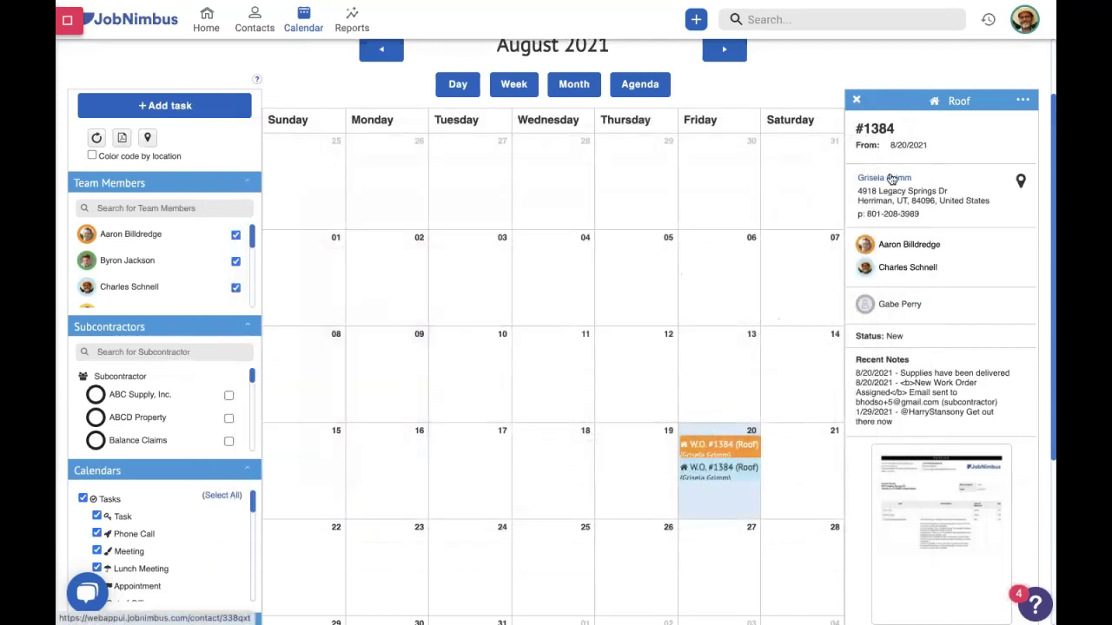
# Step: Open the contact from the calendar entry and start emailing the contact's Roof work order
pyautogui.click(892, 179)
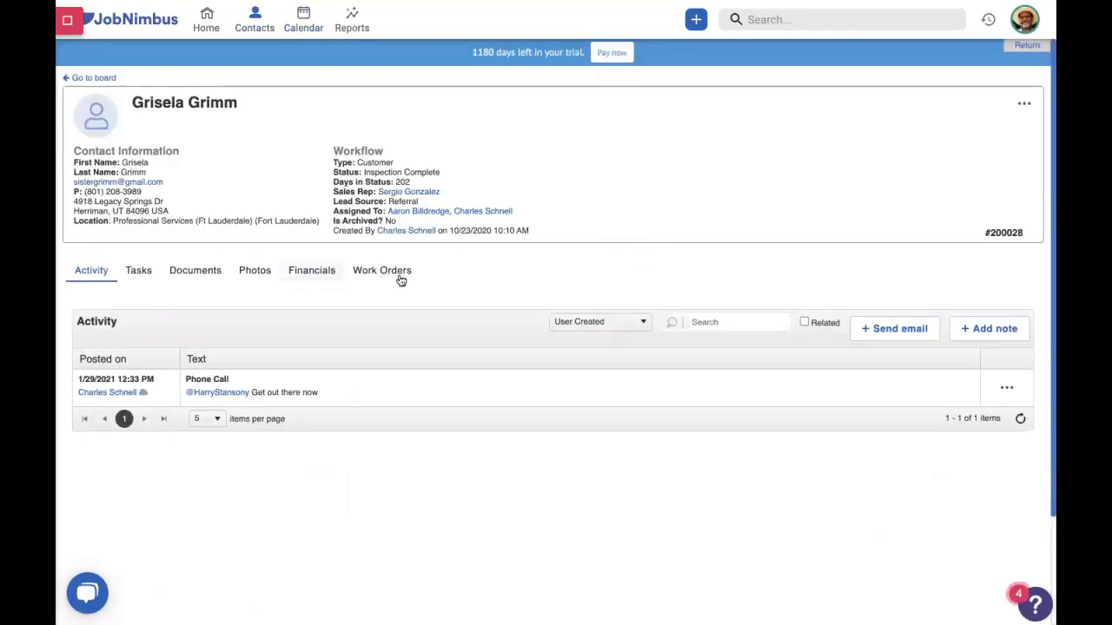
pyautogui.click(378, 274)
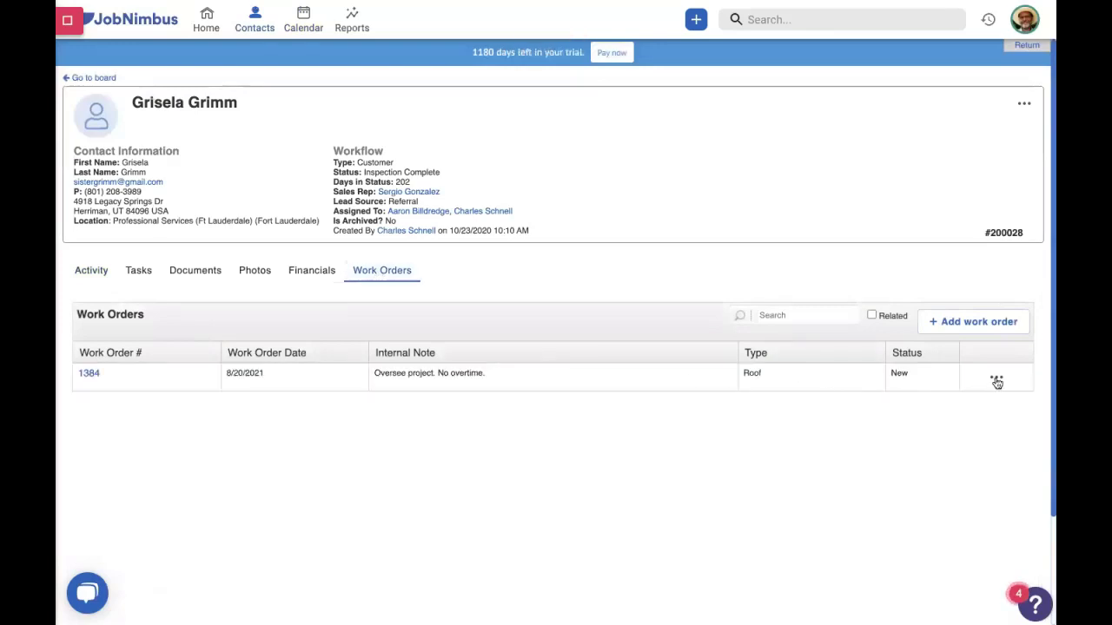
pyautogui.click(997, 381)
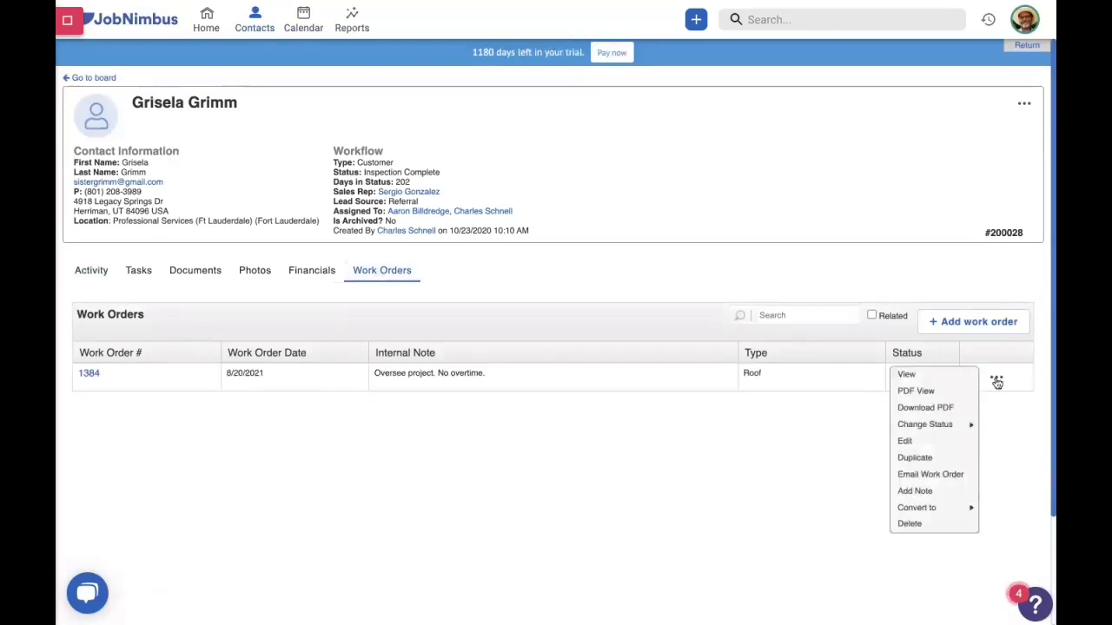
pyautogui.click(923, 474)
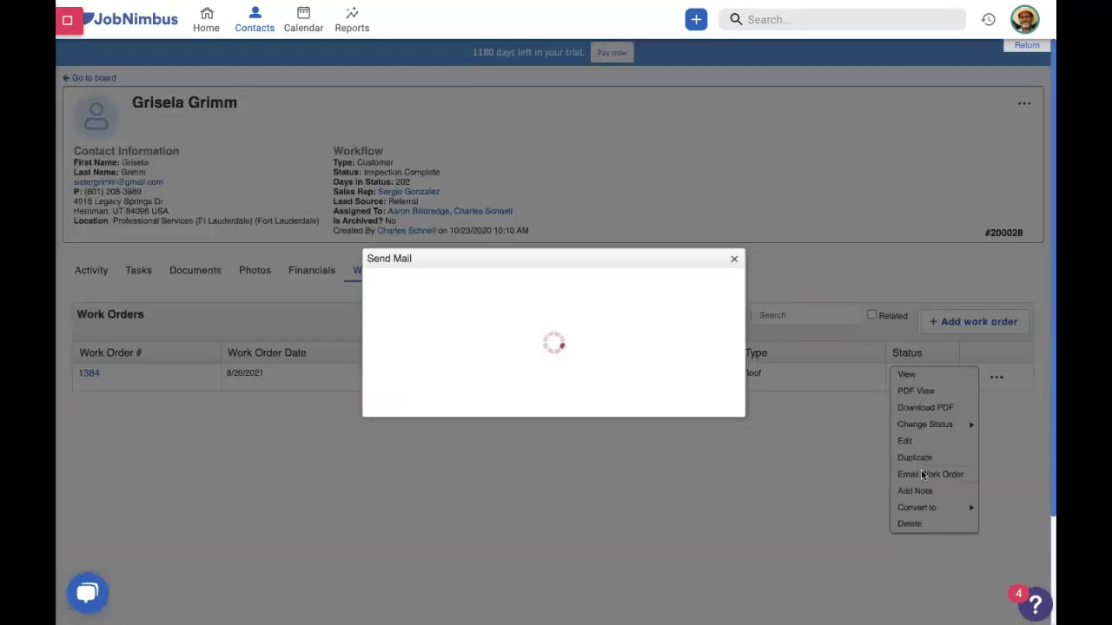
# Step: Select the sidingcontractorsinc subcontractor as recipient, keep the Default email template, and send the work order
pyautogui.scroll(-2, 556, 313)
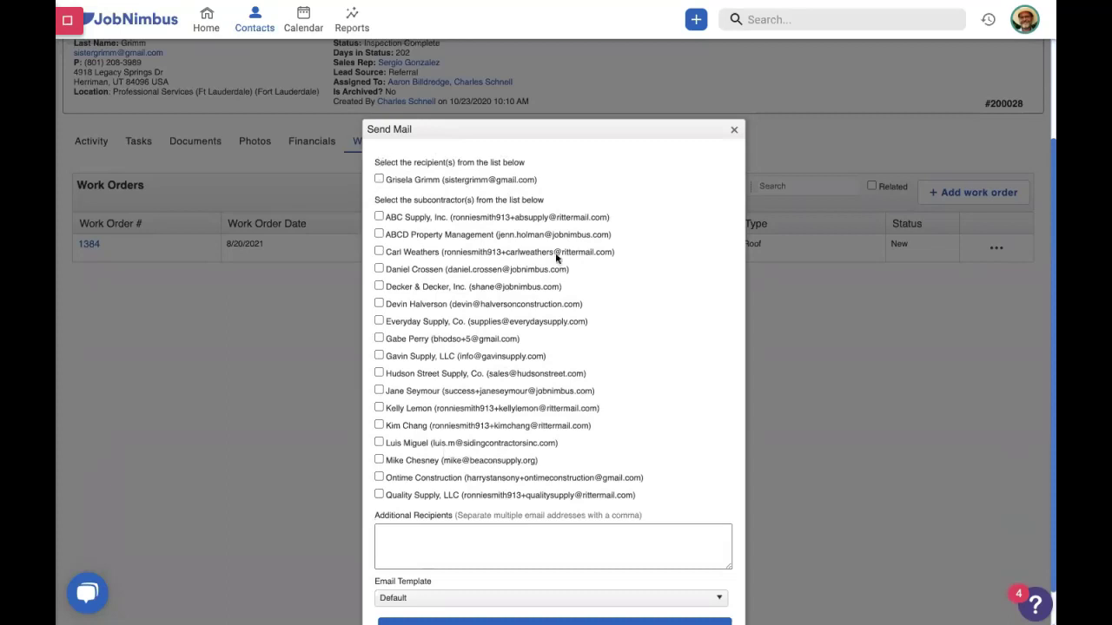
pyautogui.click(378, 443)
pyautogui.scroll(-1, 646, 385)
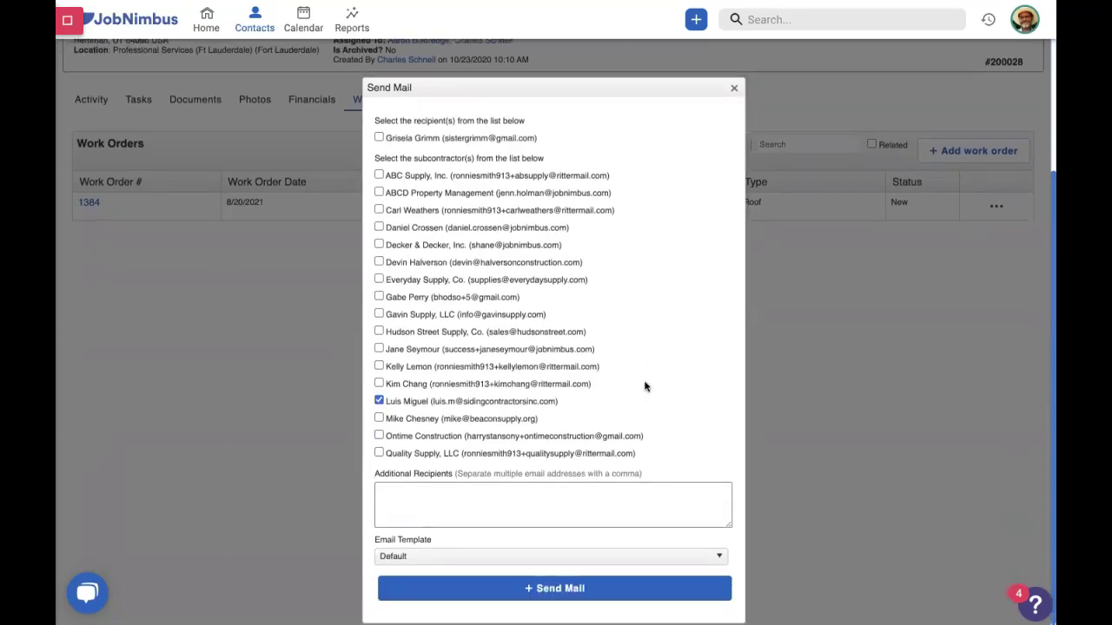
pyautogui.click(469, 558)
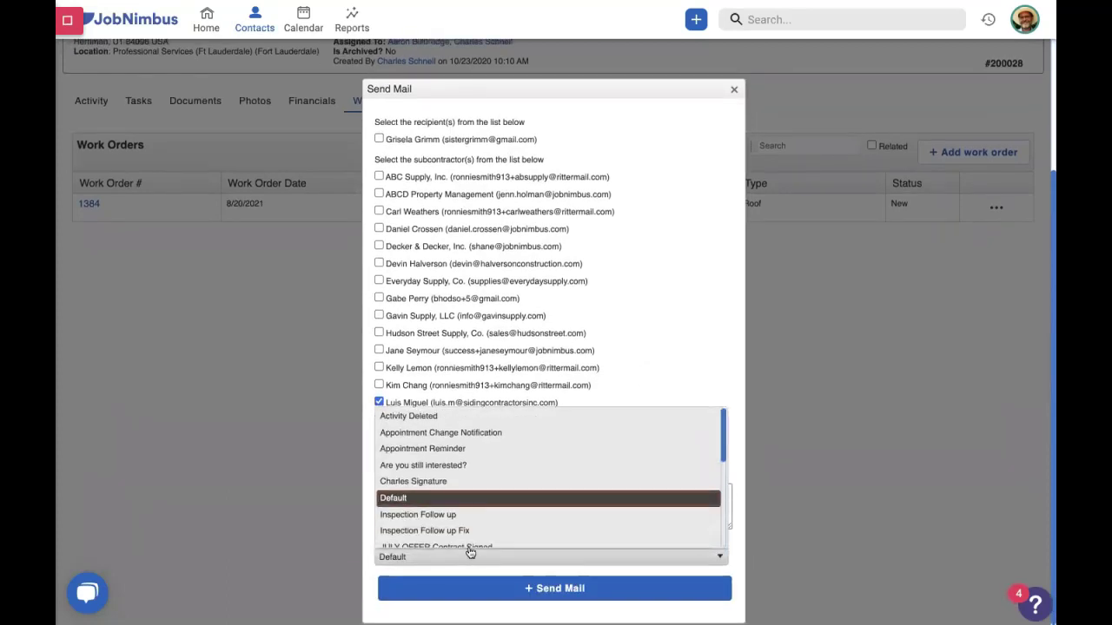
pyautogui.click(443, 497)
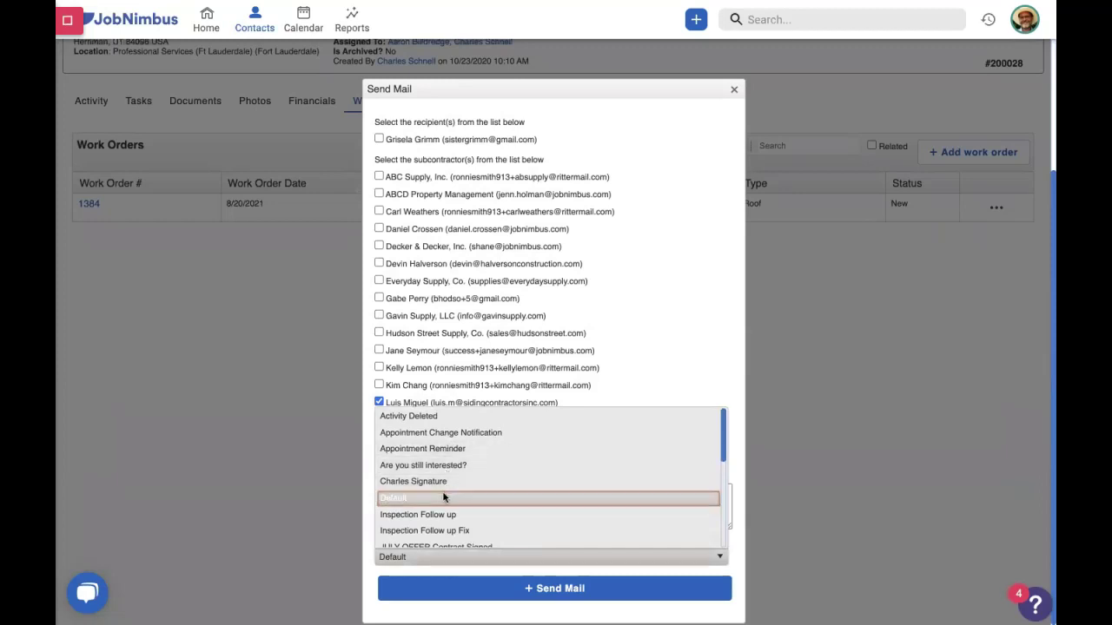
pyautogui.click(491, 598)
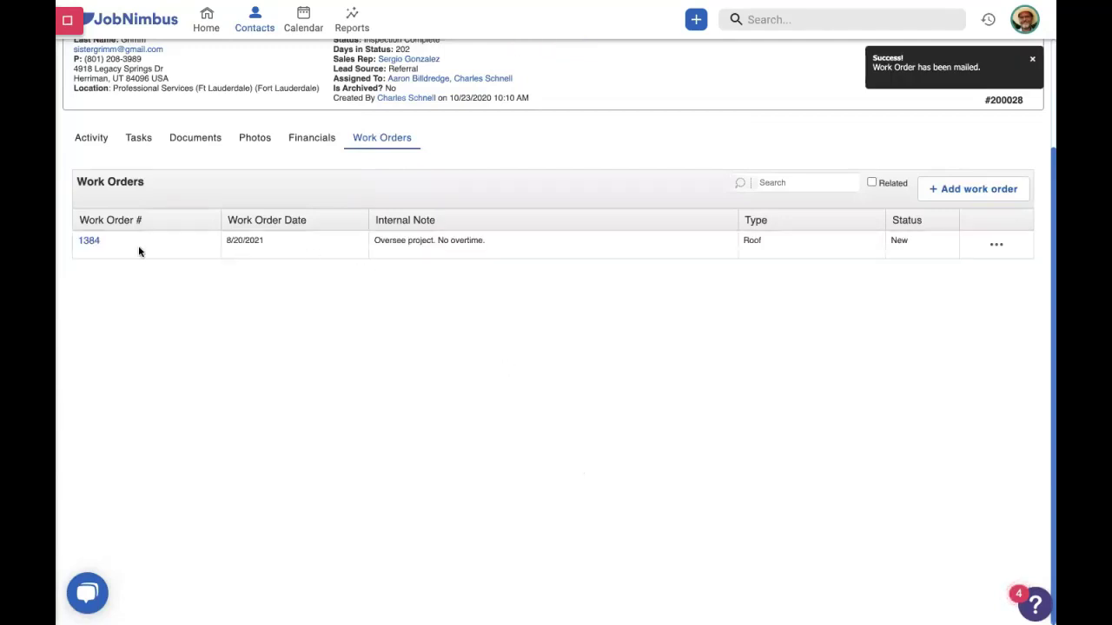
# Step: Change the status of the contact's Roof work order to Assigned
pyautogui.scroll(3, 565, 271)
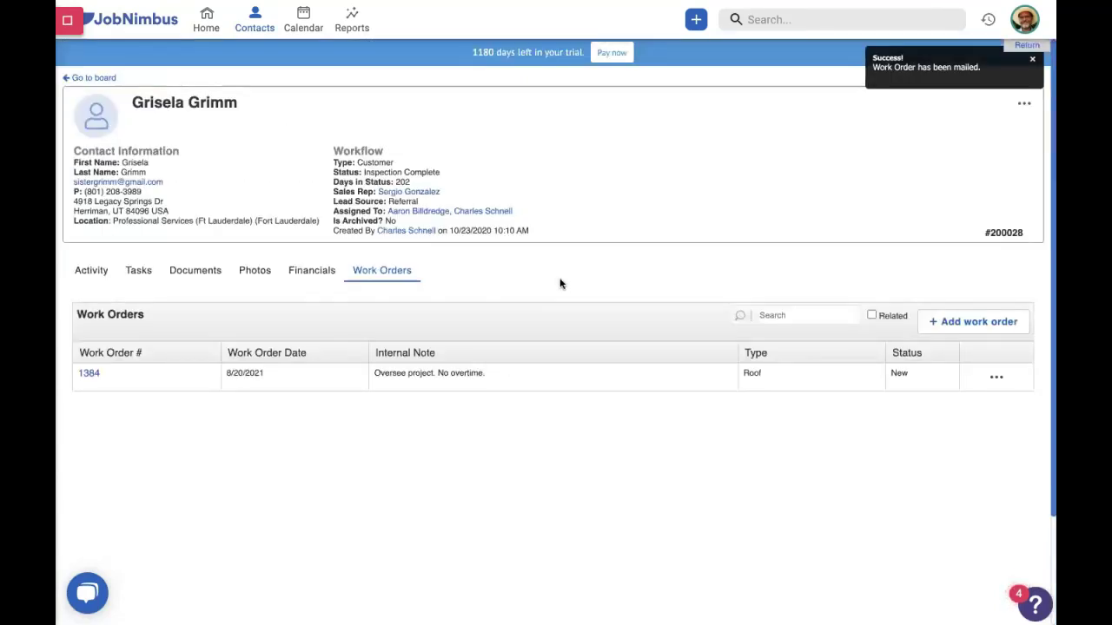
pyautogui.click(997, 381)
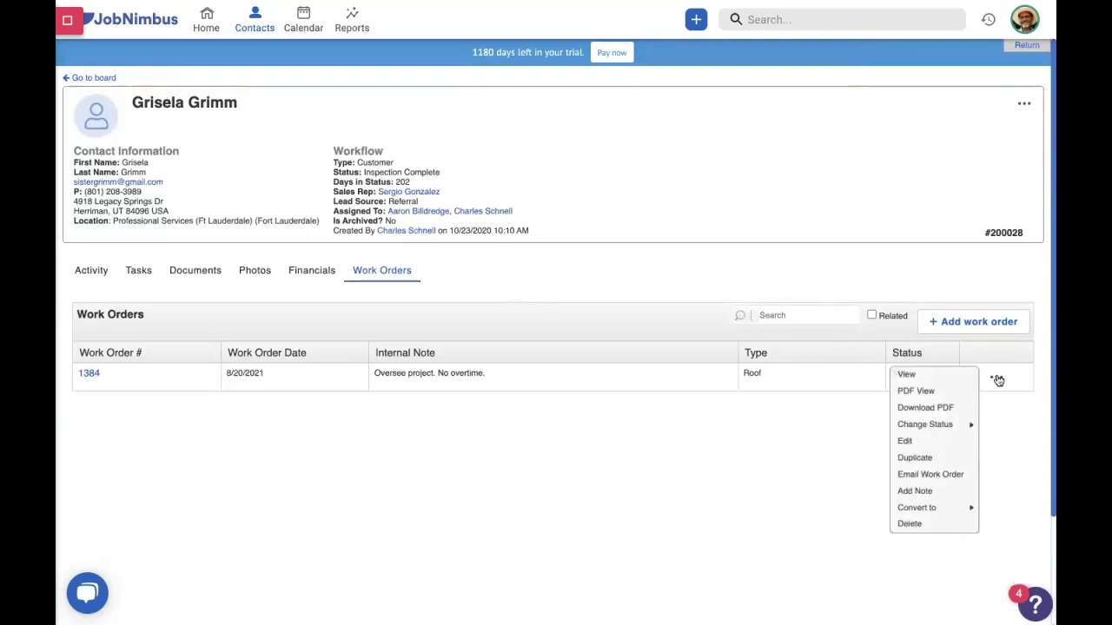
pyautogui.click(947, 426)
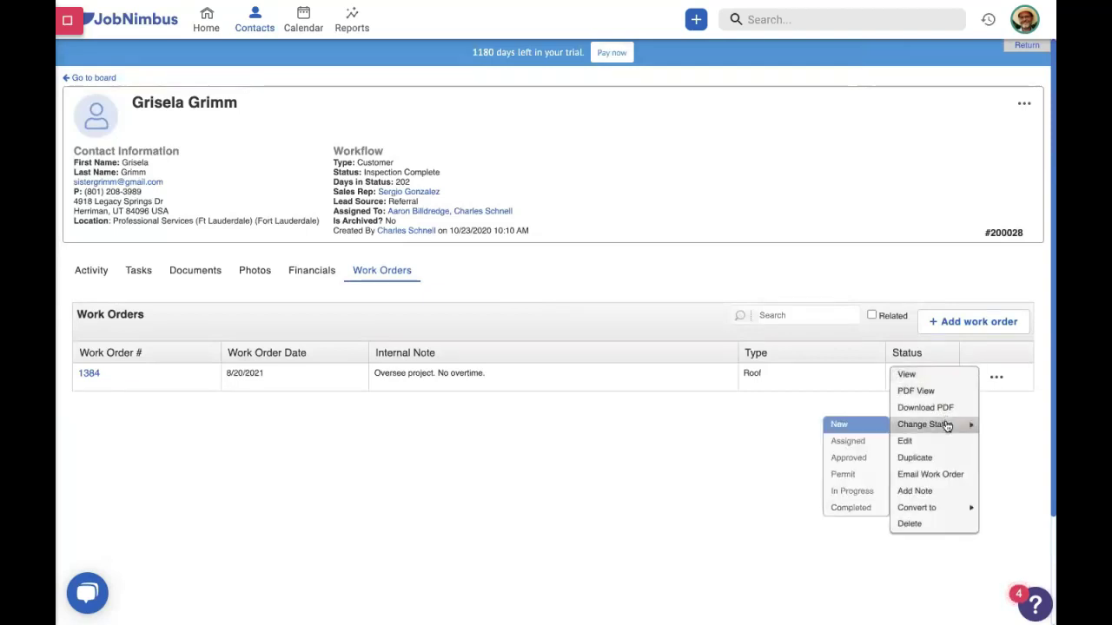
pyautogui.click(855, 444)
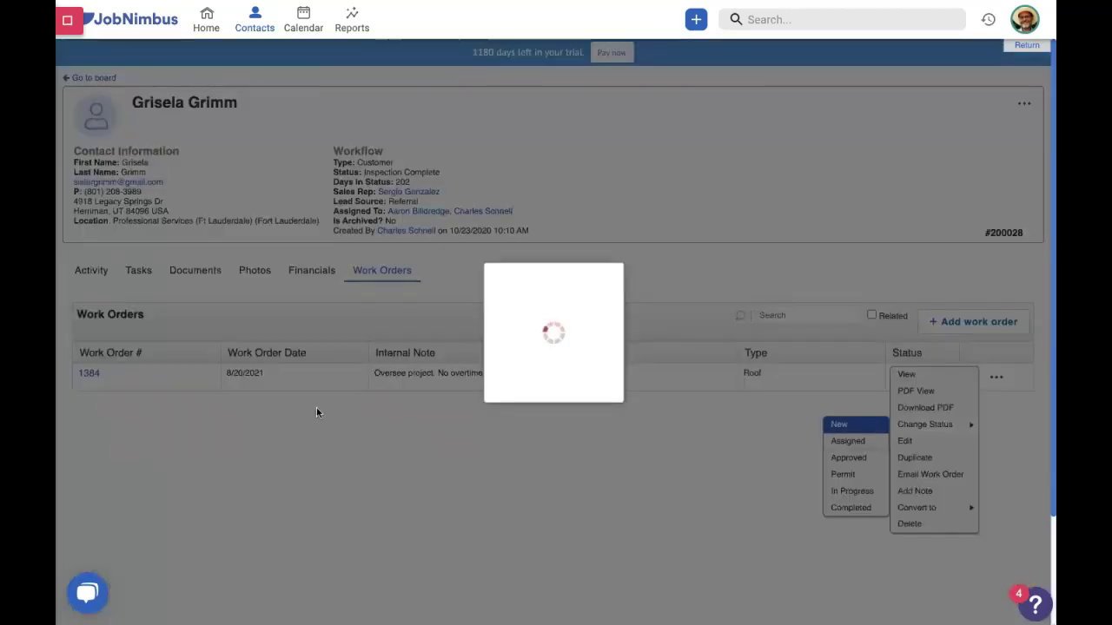
# Step: On the Work Orders board, find the contact's Roof card dated Aug 20 under Assigned and move it to In Progress
pyautogui.click(254, 21)
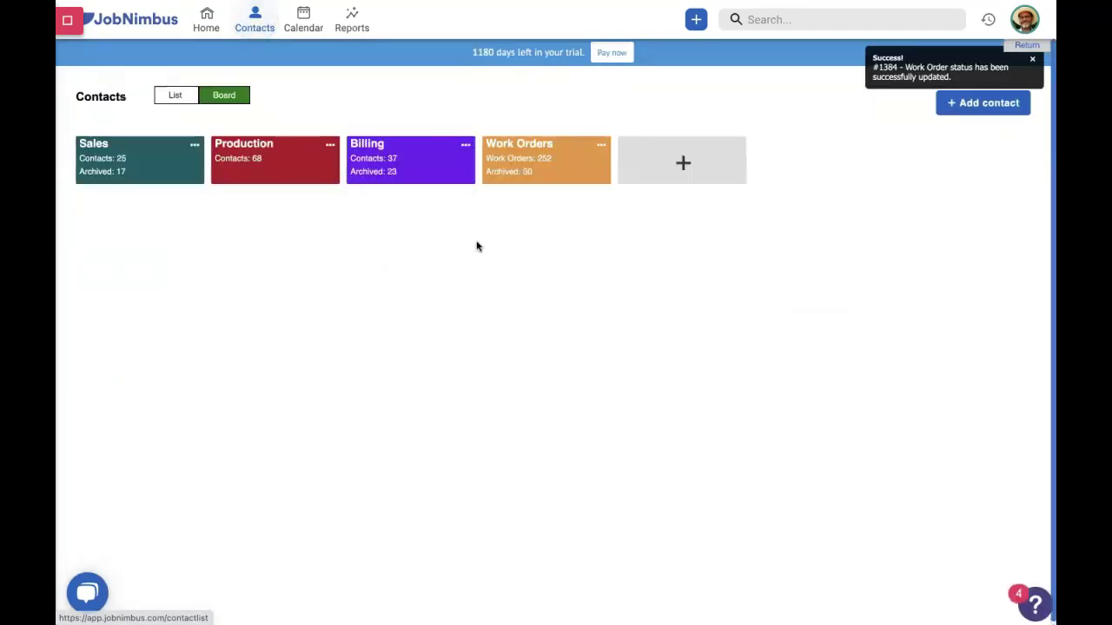
pyautogui.click(555, 158)
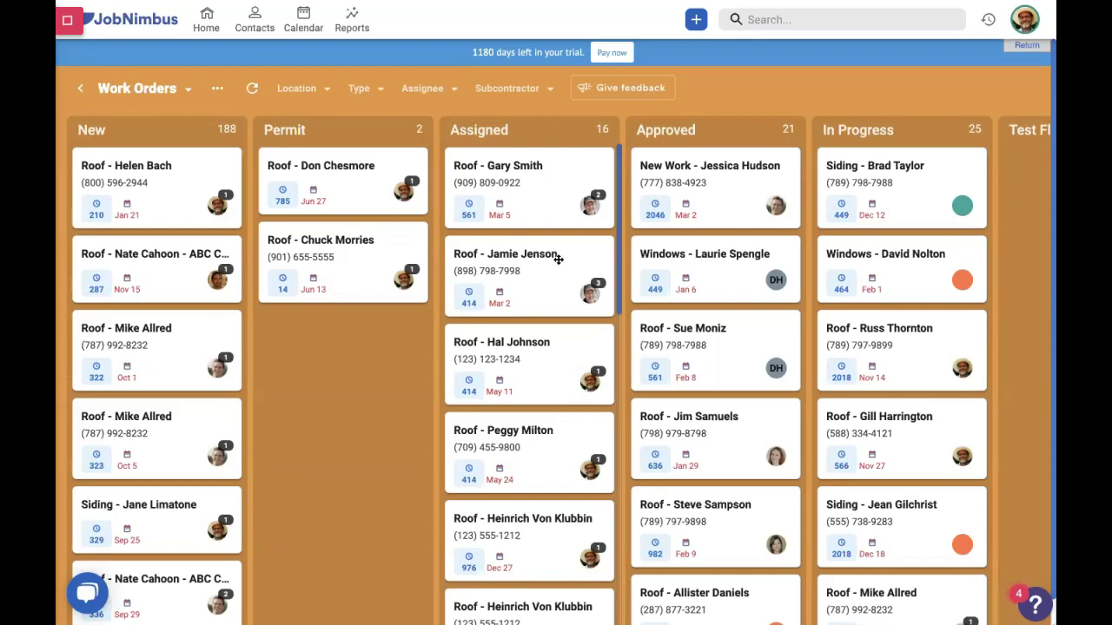
pyautogui.scroll(-10, 557, 259)
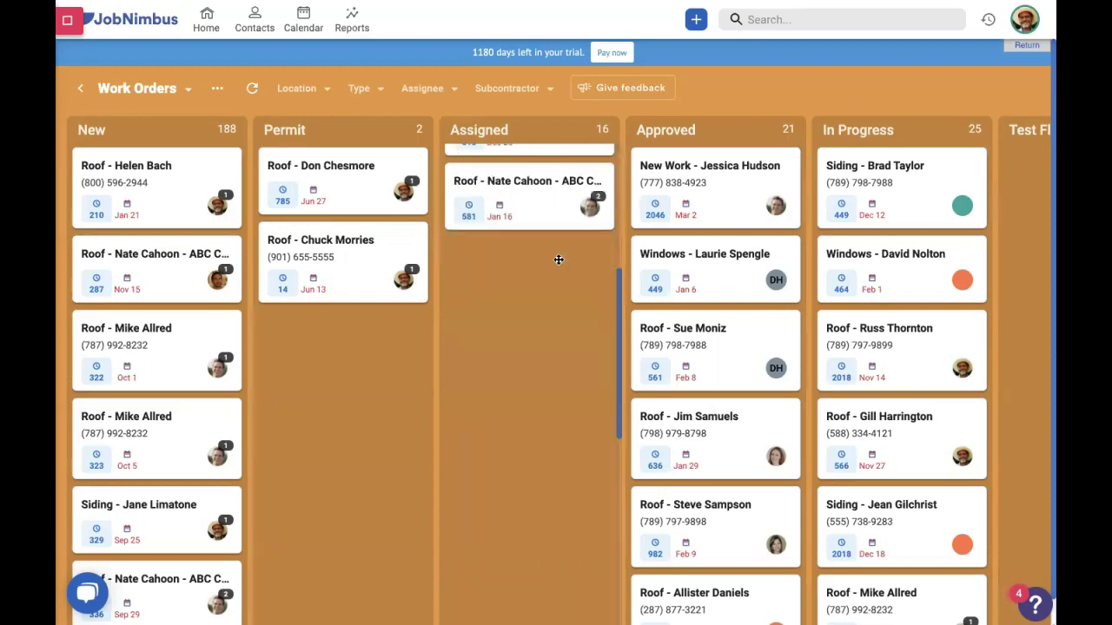
pyautogui.scroll(-1, 557, 263)
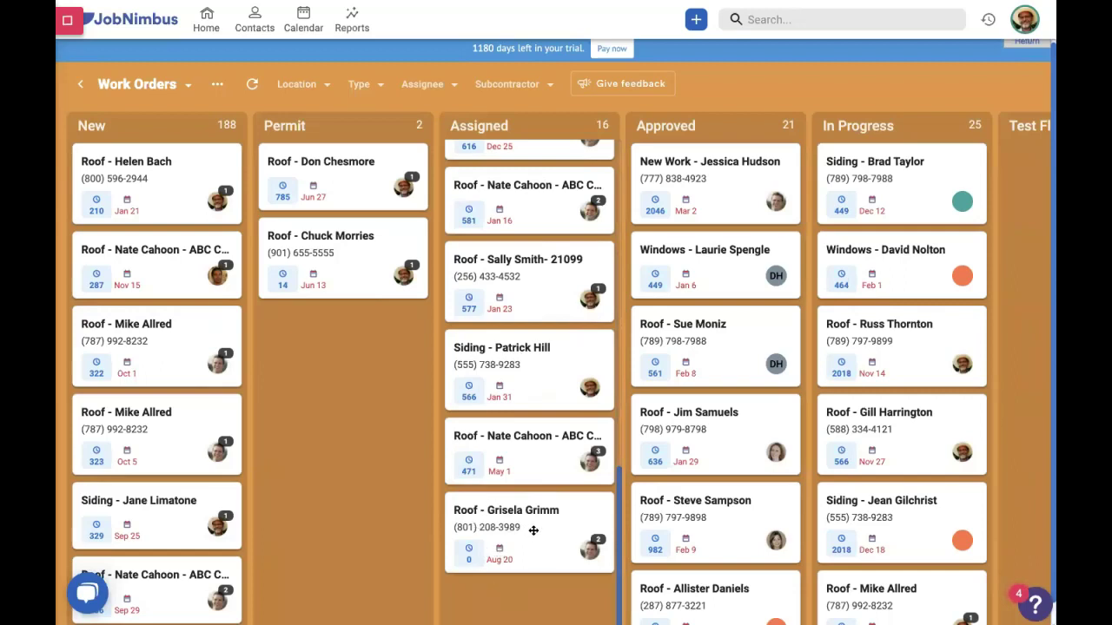
pyautogui.moveTo(586, 538); pyautogui.dragTo(888, 471)
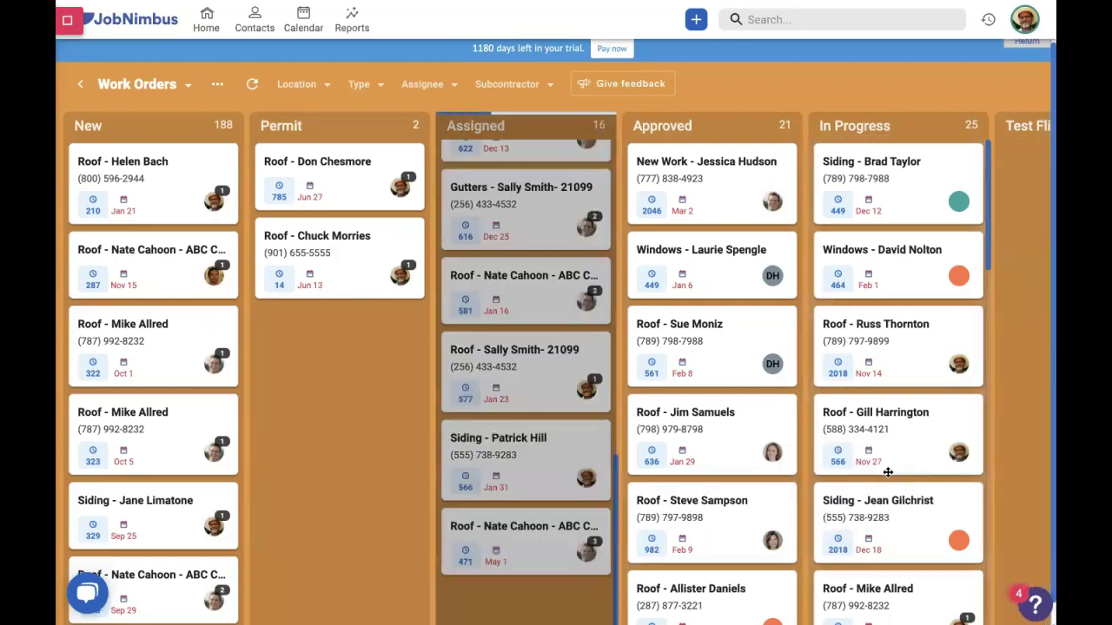